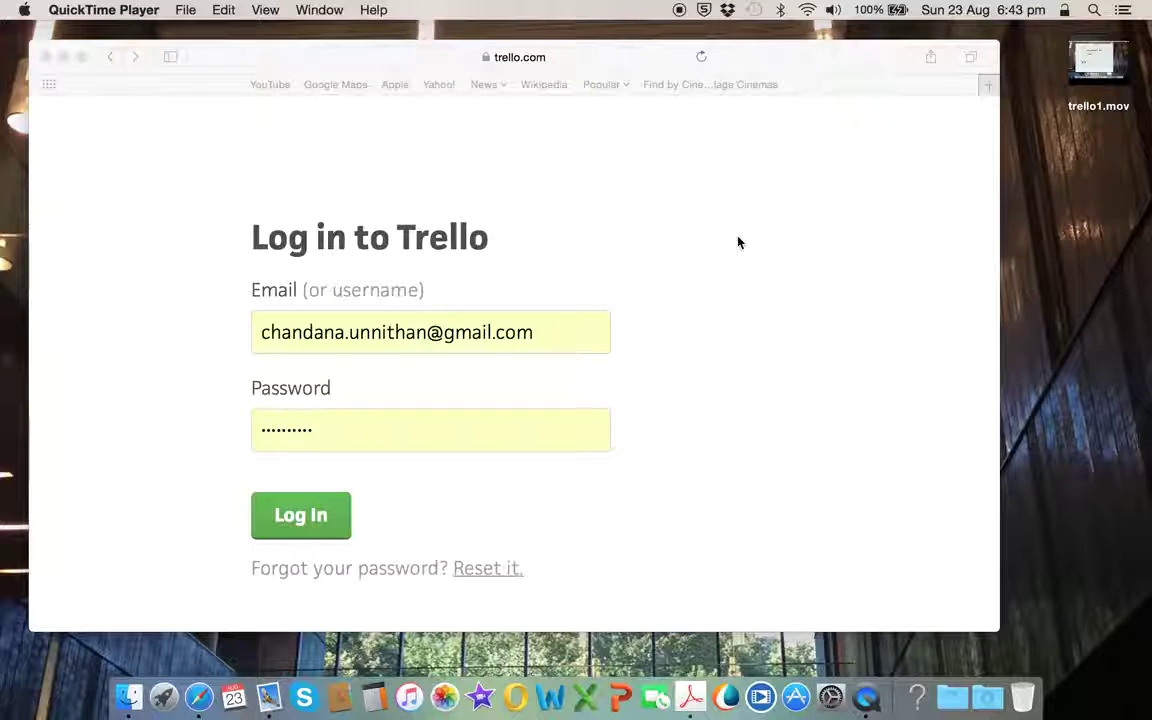
Submit the filled-in Trello login form to sign in
left_click(281, 527)
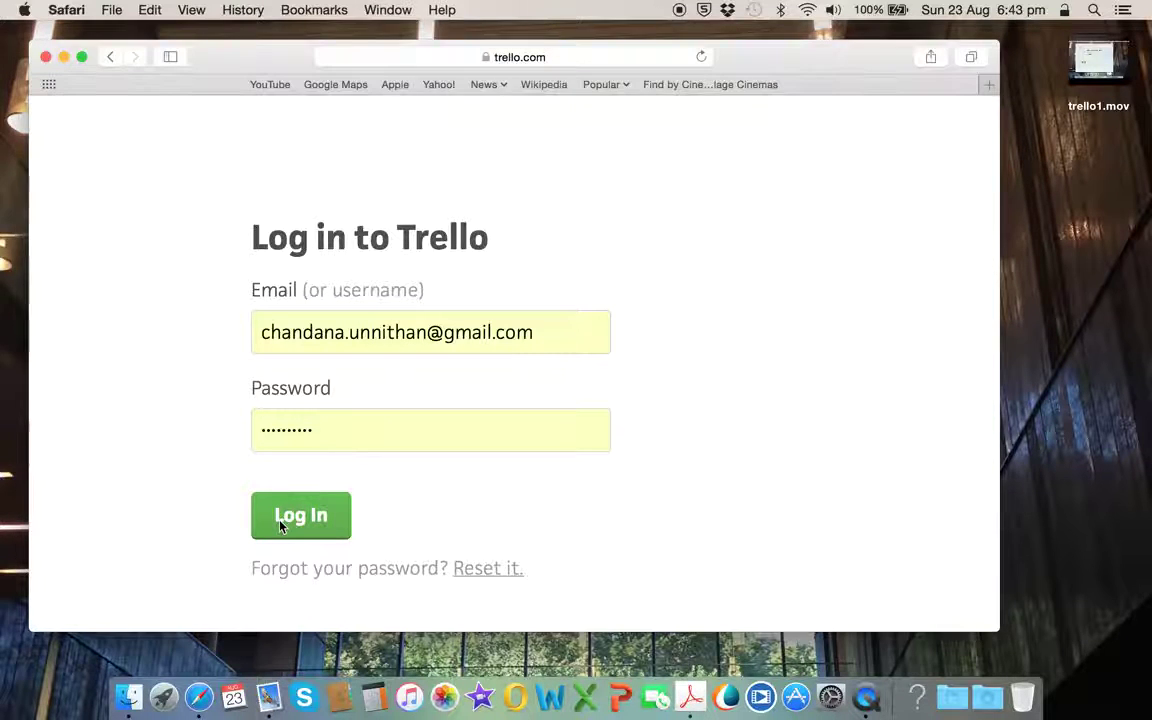
Sign in, check the Create options menu, then open the CAGH board
left_click(295, 522)
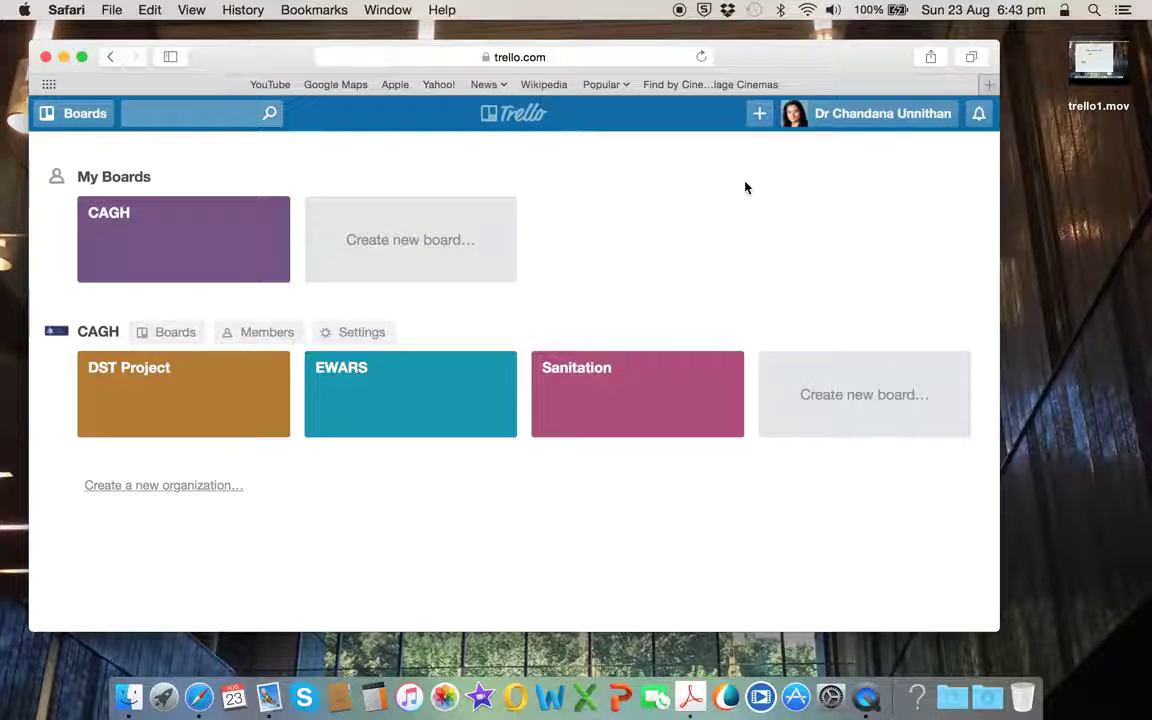
left_click(760, 120)
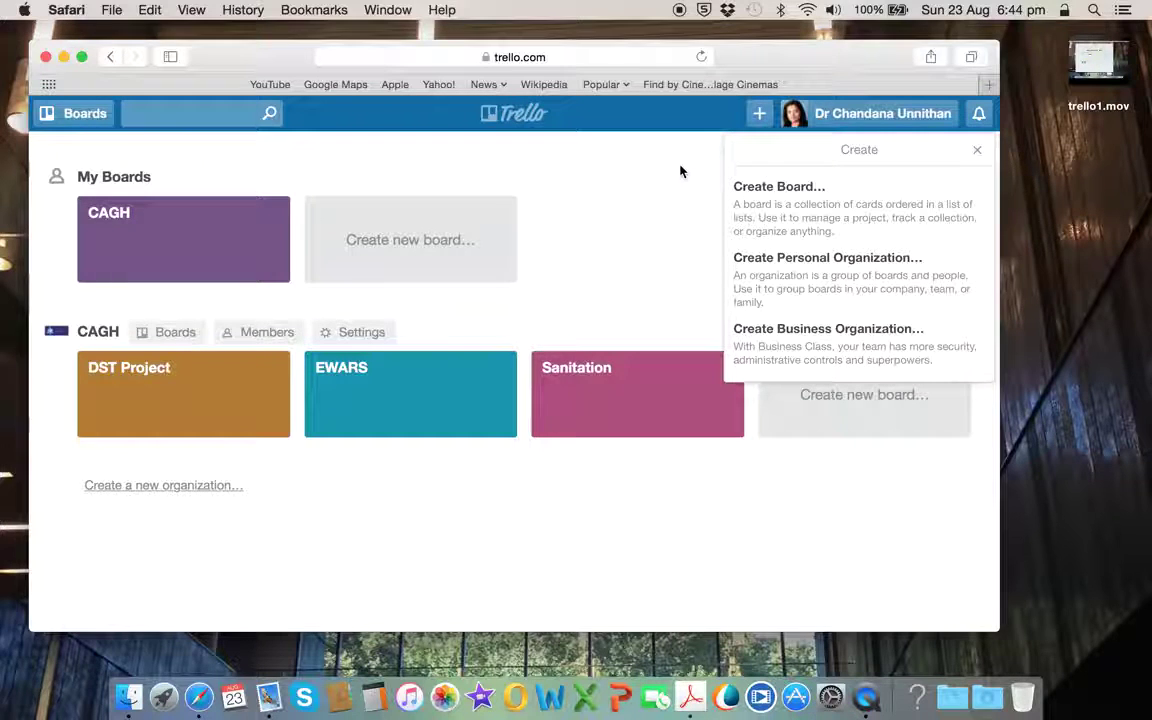
left_click(979, 152)
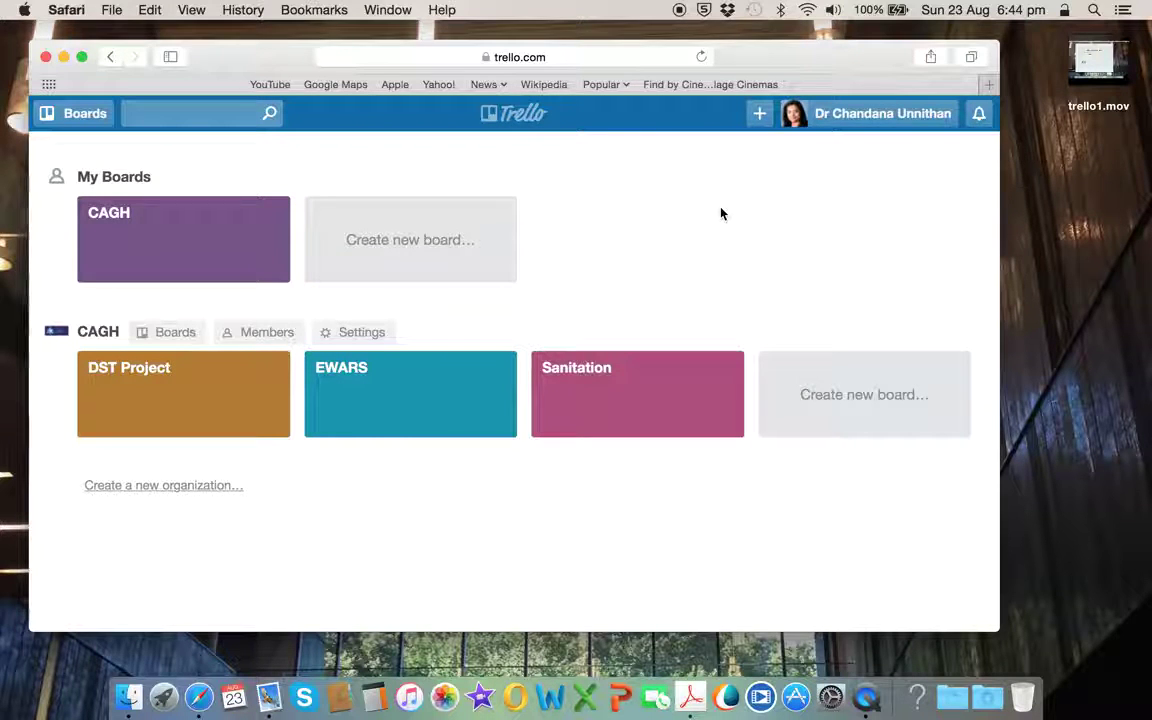
left_click(155, 259)
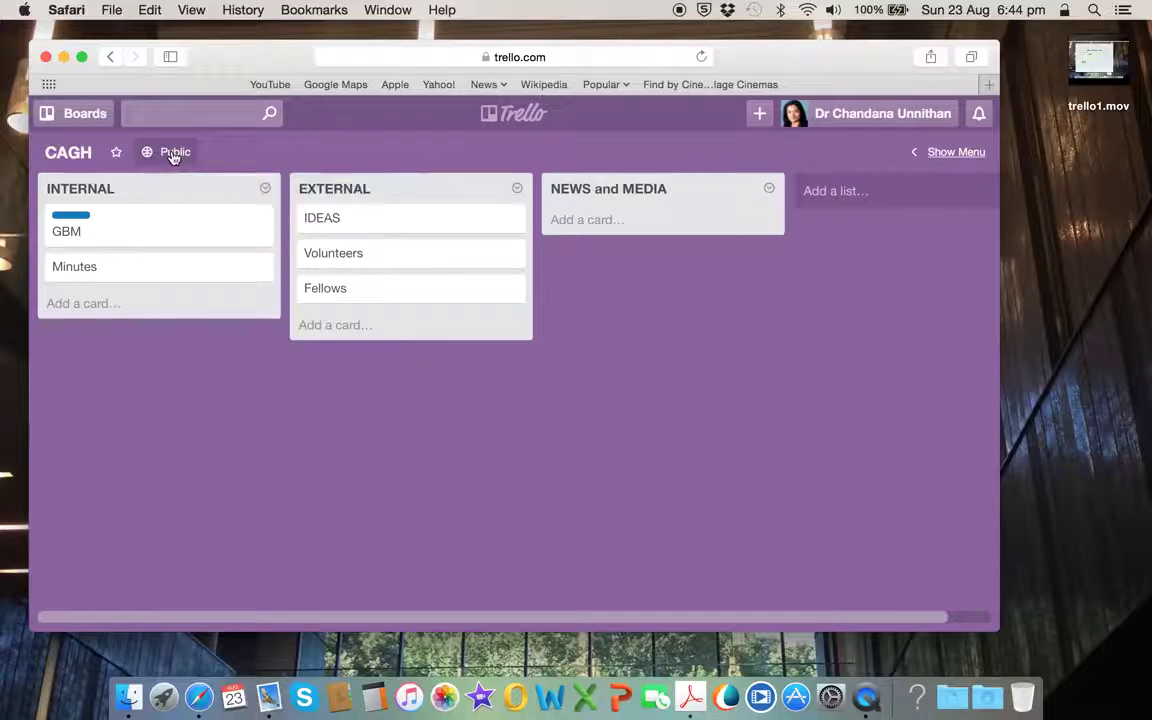
left_click(173, 154)
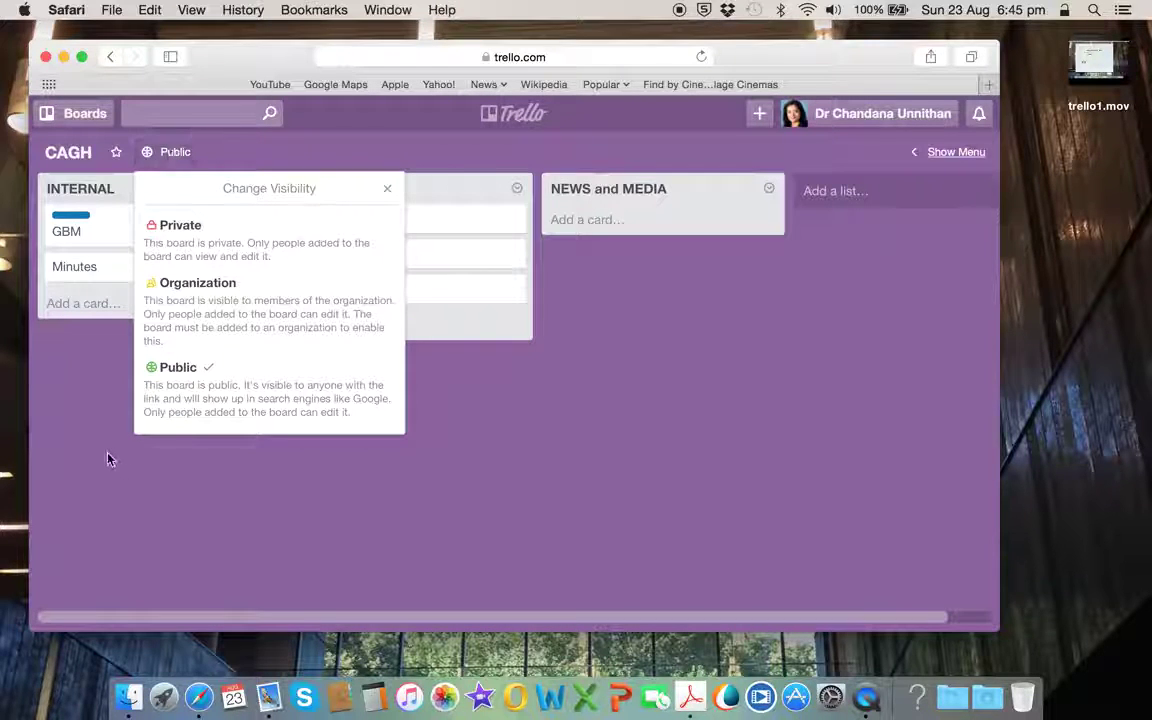
left_click(81, 428)
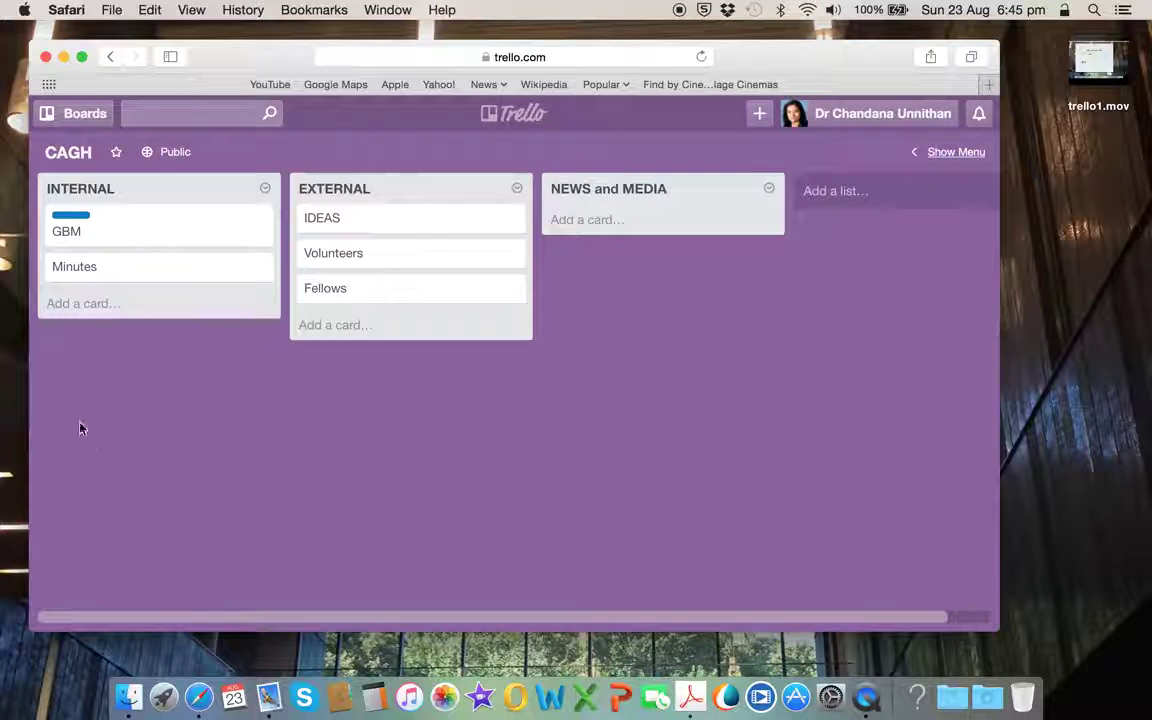
Review the GBM card's details, then open the Minutes card in the INTERNAL list
left_click(68, 232)
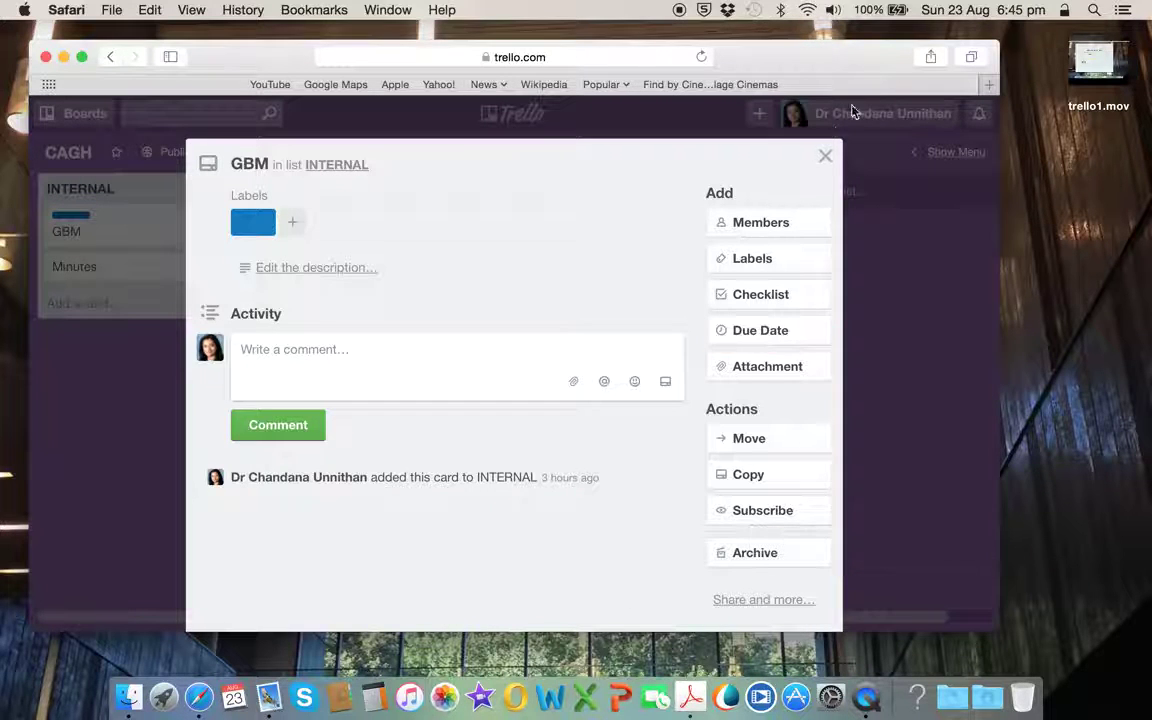
left_click(825, 159)
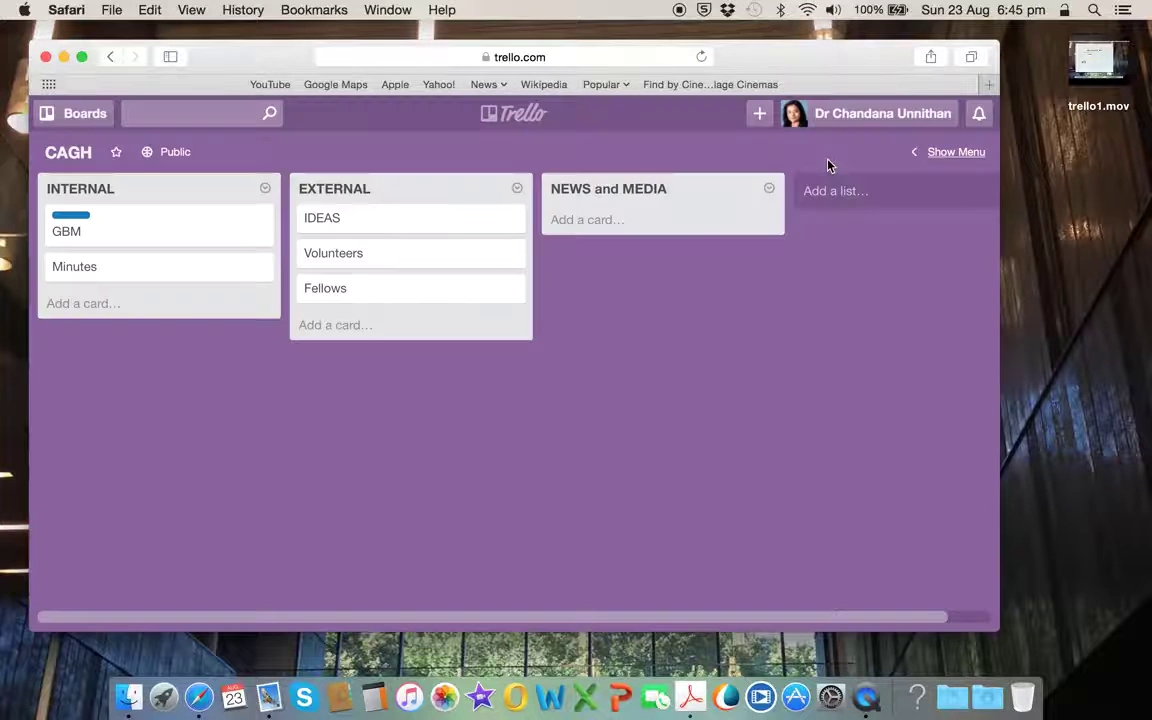
left_click(80, 266)
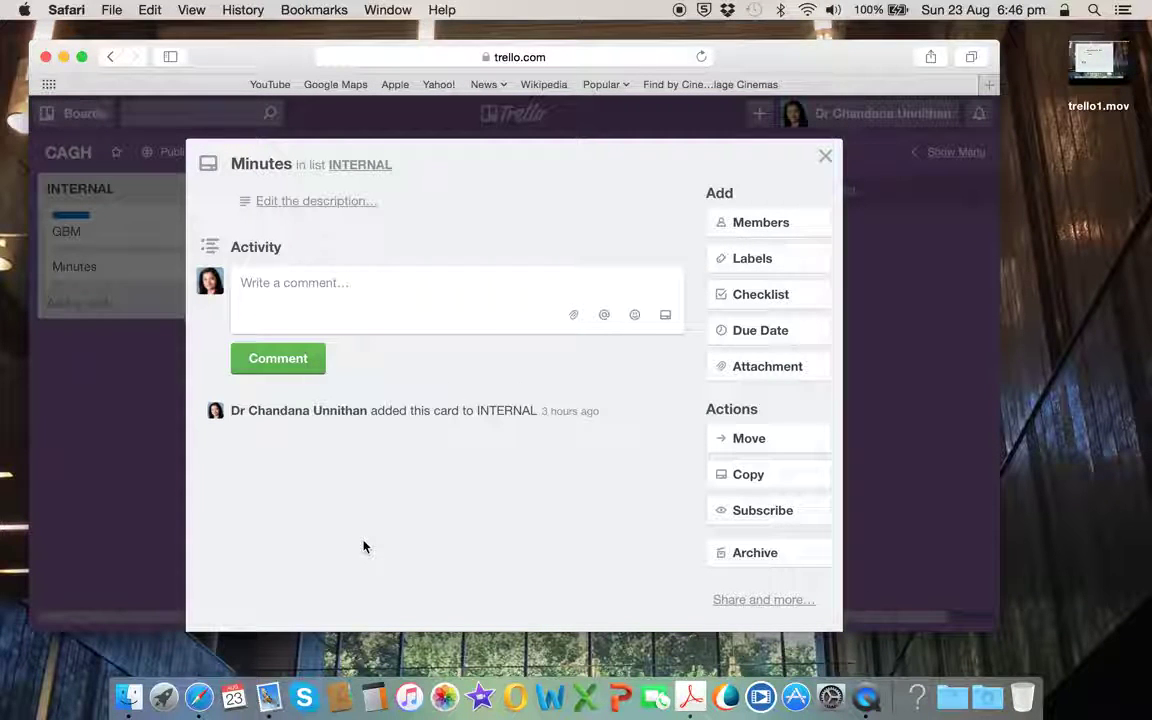
Close the Minutes card and show the CAGH board menu with members and activity
left_click(825, 162)
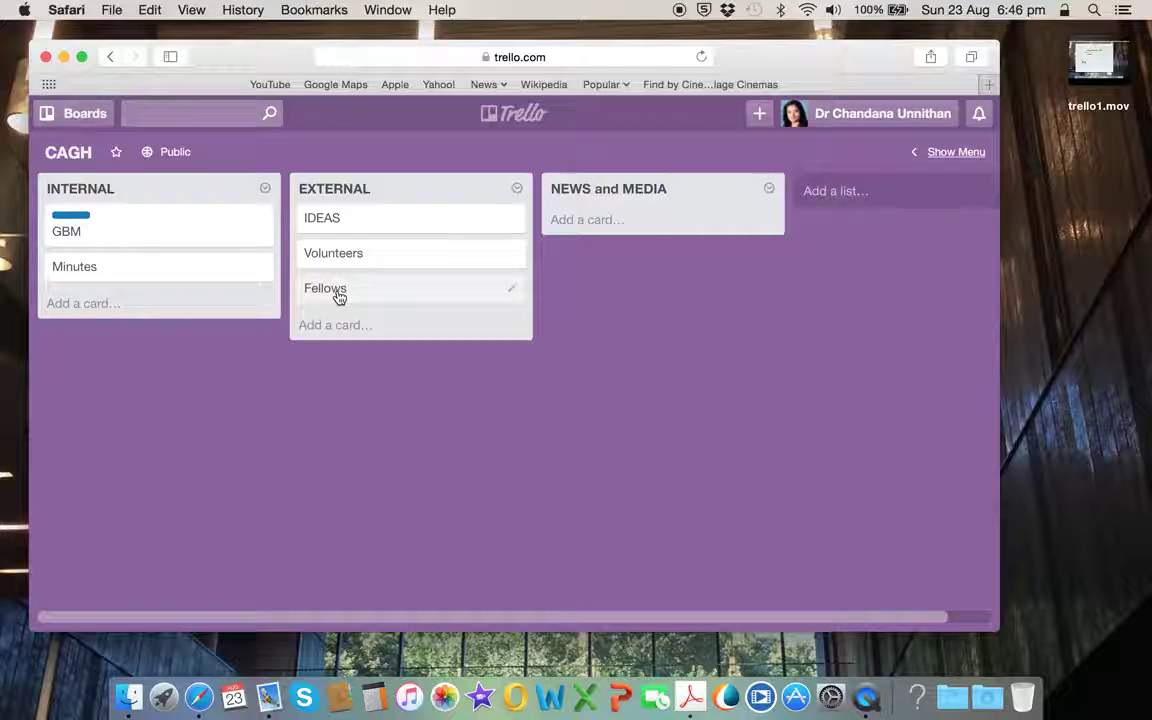
left_click(955, 163)
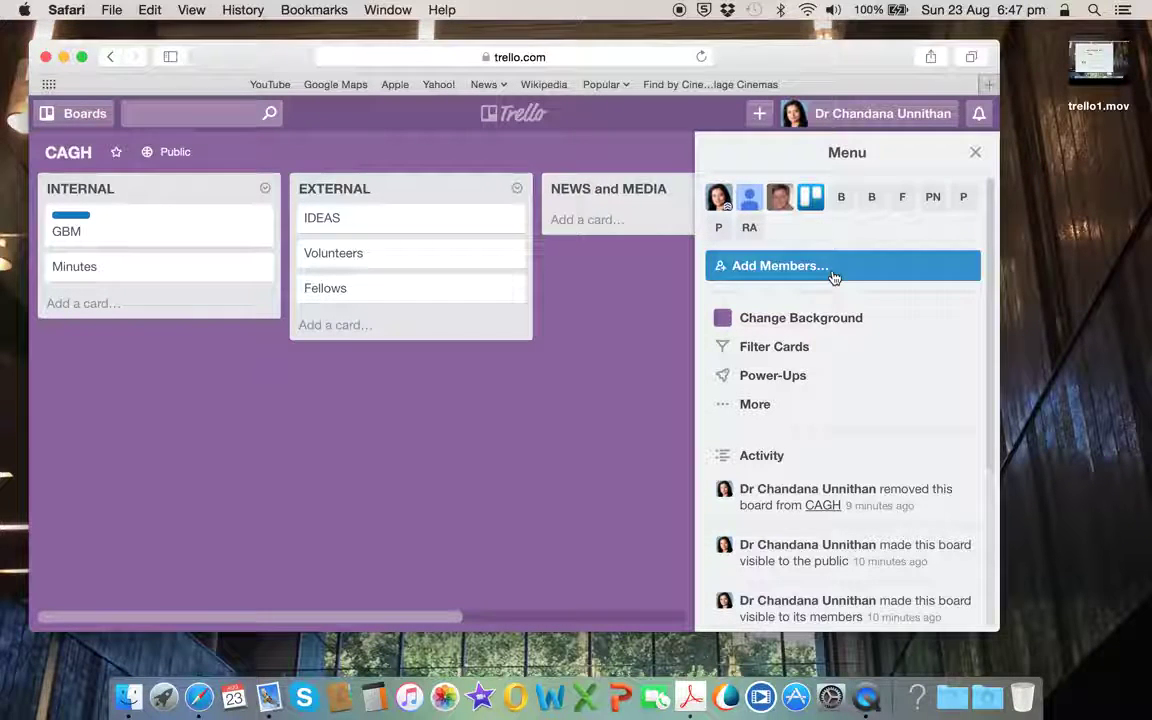
Close the CAGH board menu and go back to the previous page
left_click(975, 155)
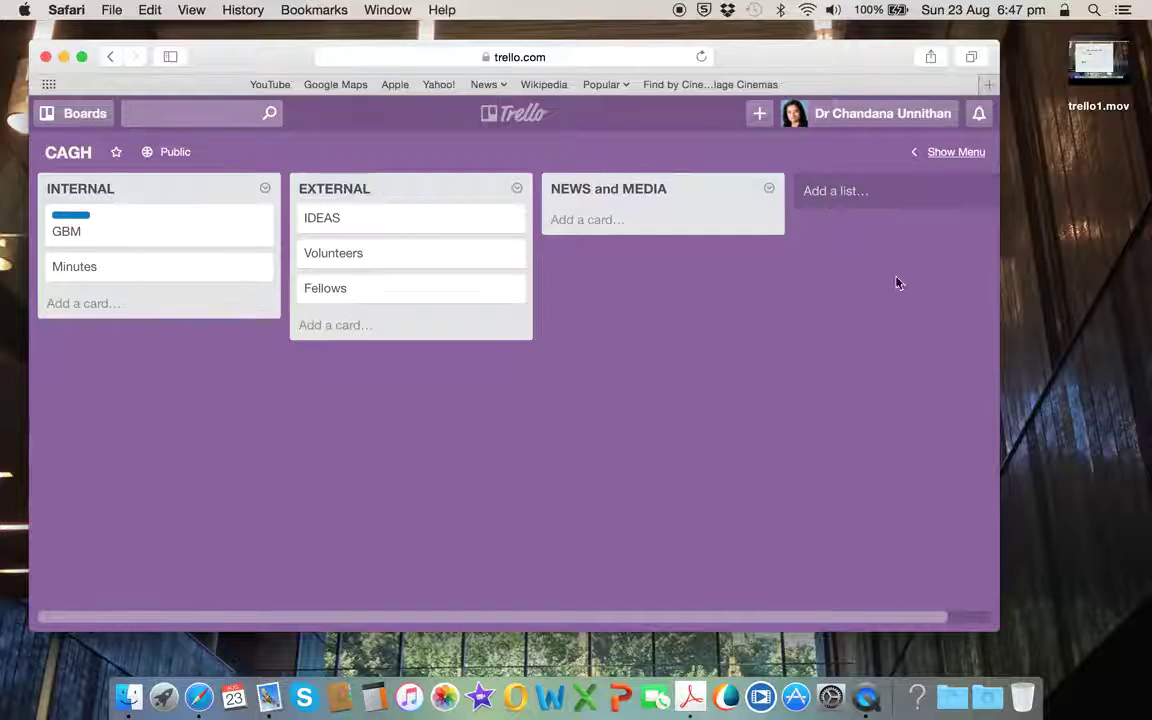
left_click(112, 57)
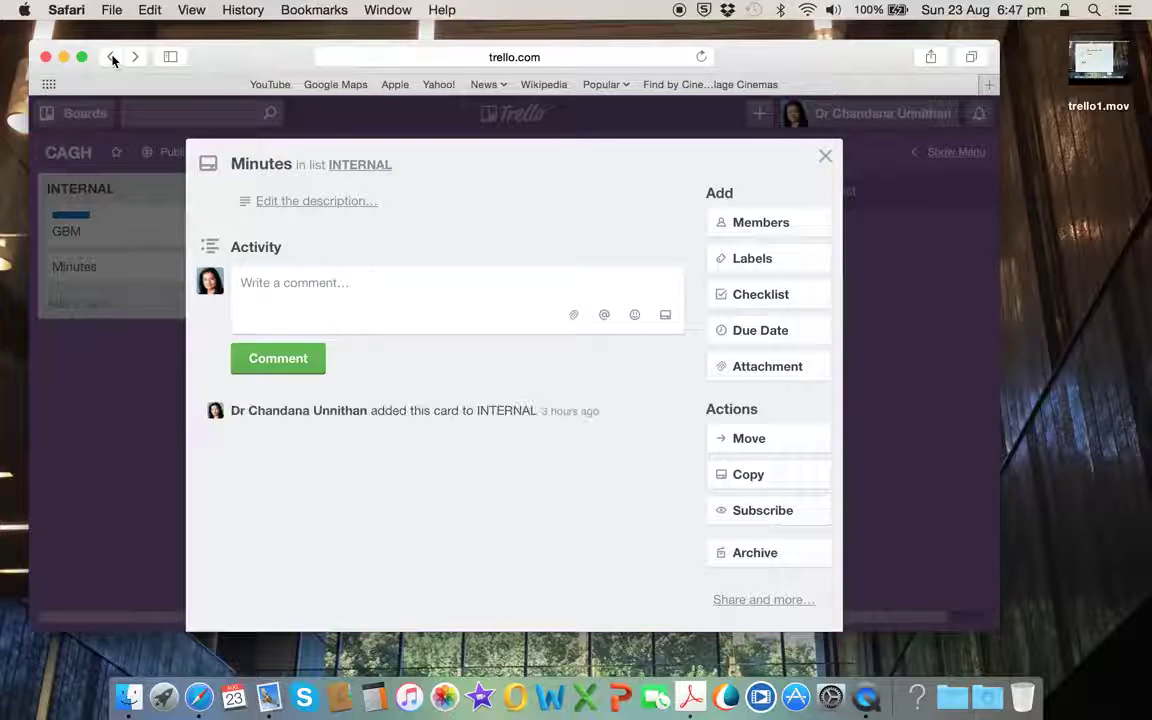
Close the reopened Minutes card and switch to the EWARS board from Recent Boards
left_click(112, 57)
left_click(74, 114)
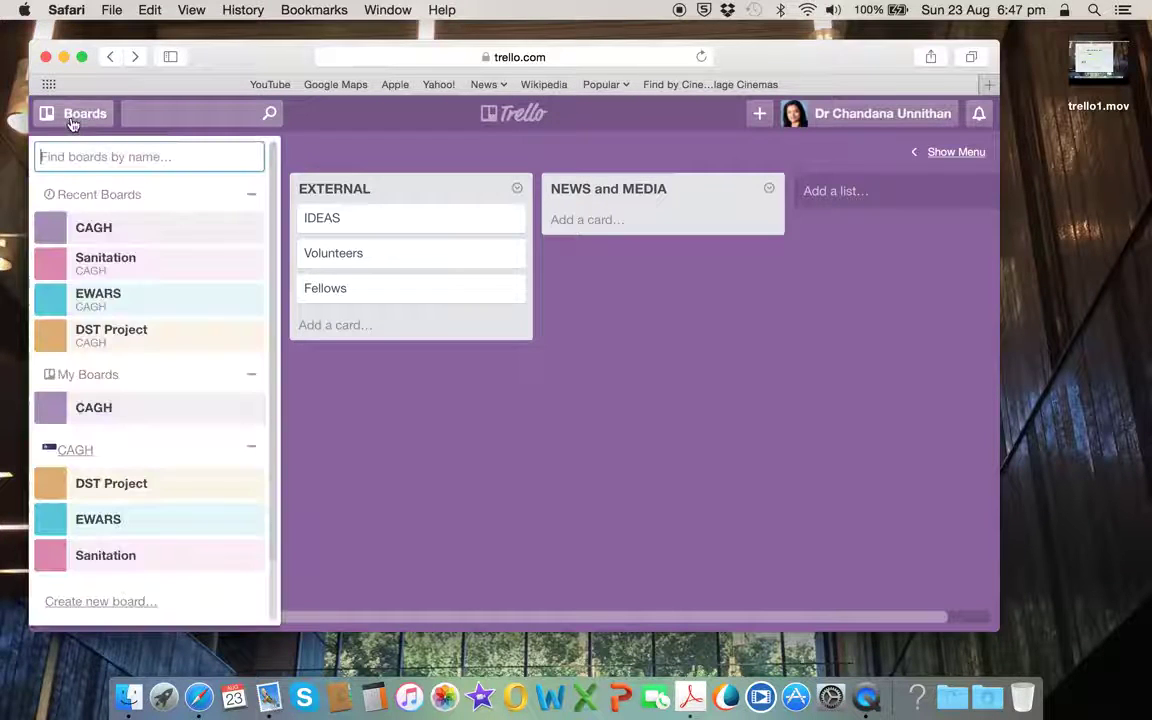
left_click(105, 300)
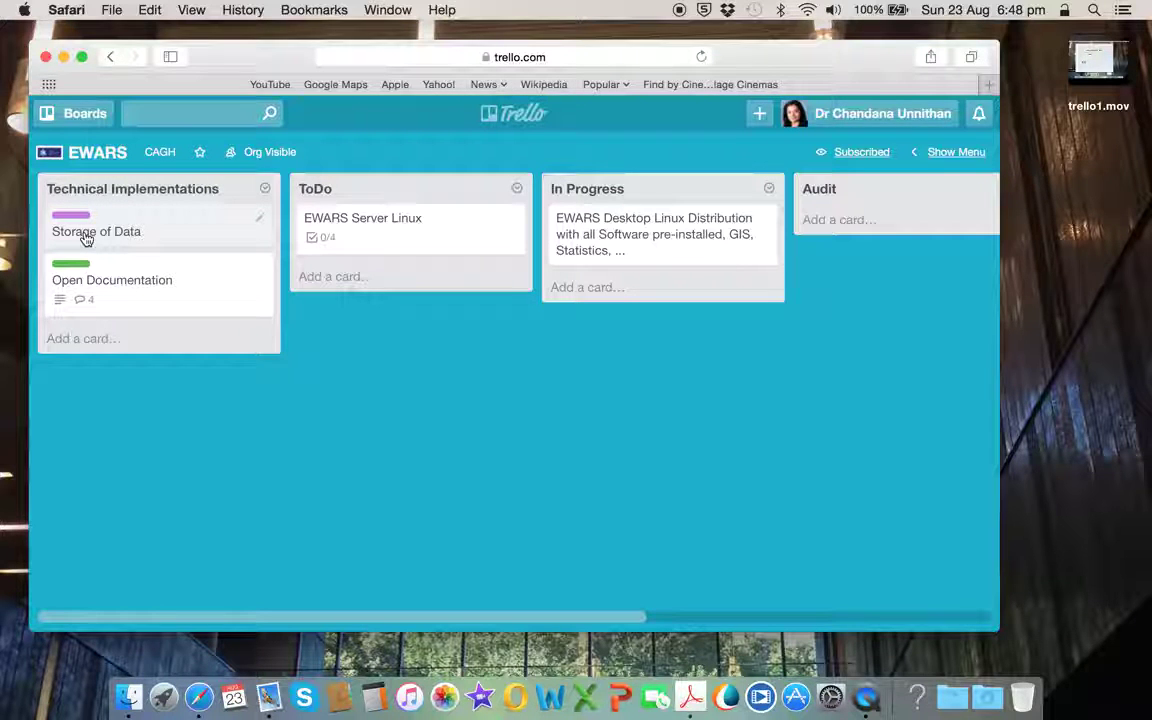
Open and close the Storage of Data card's details on the EWARS board
left_click(86, 236)
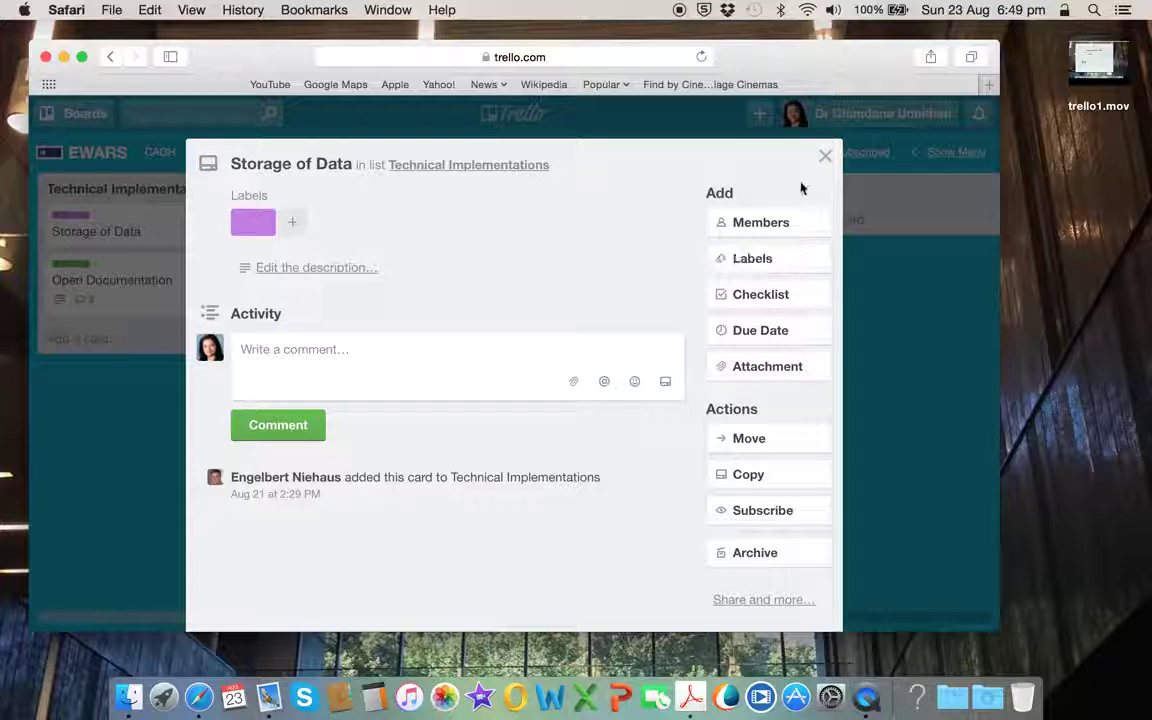
left_click(825, 156)
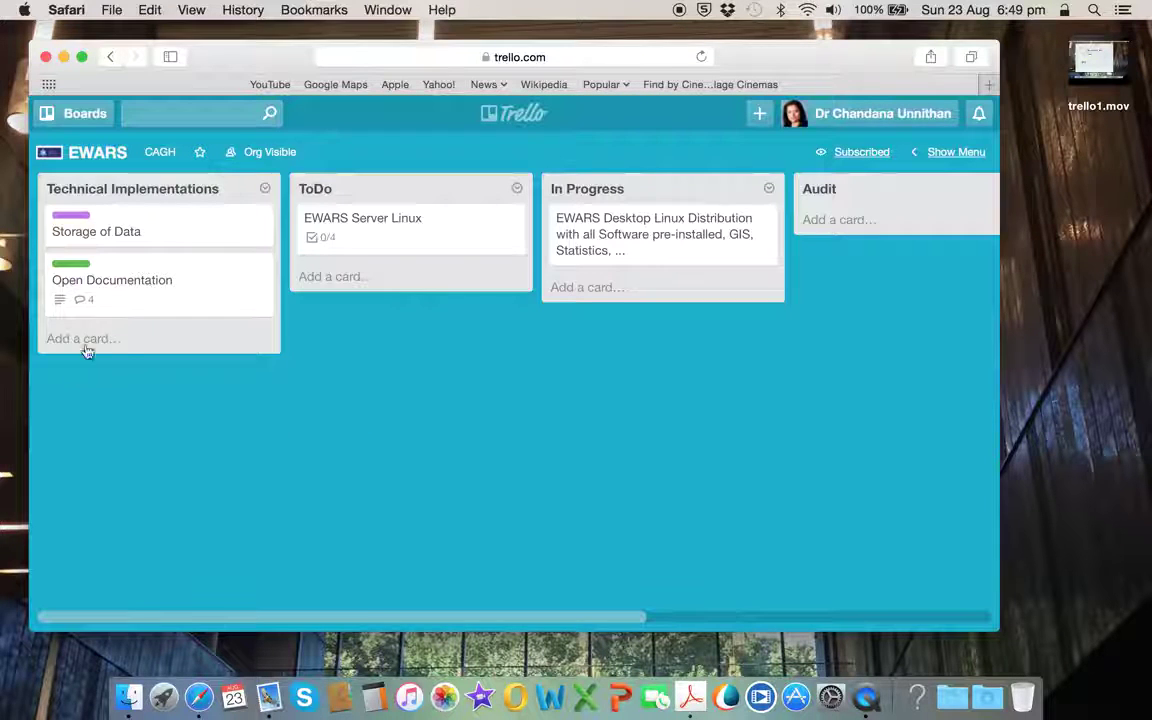
Open the Open Documentation card and scroll through its description and comment thread
left_click(75, 283)
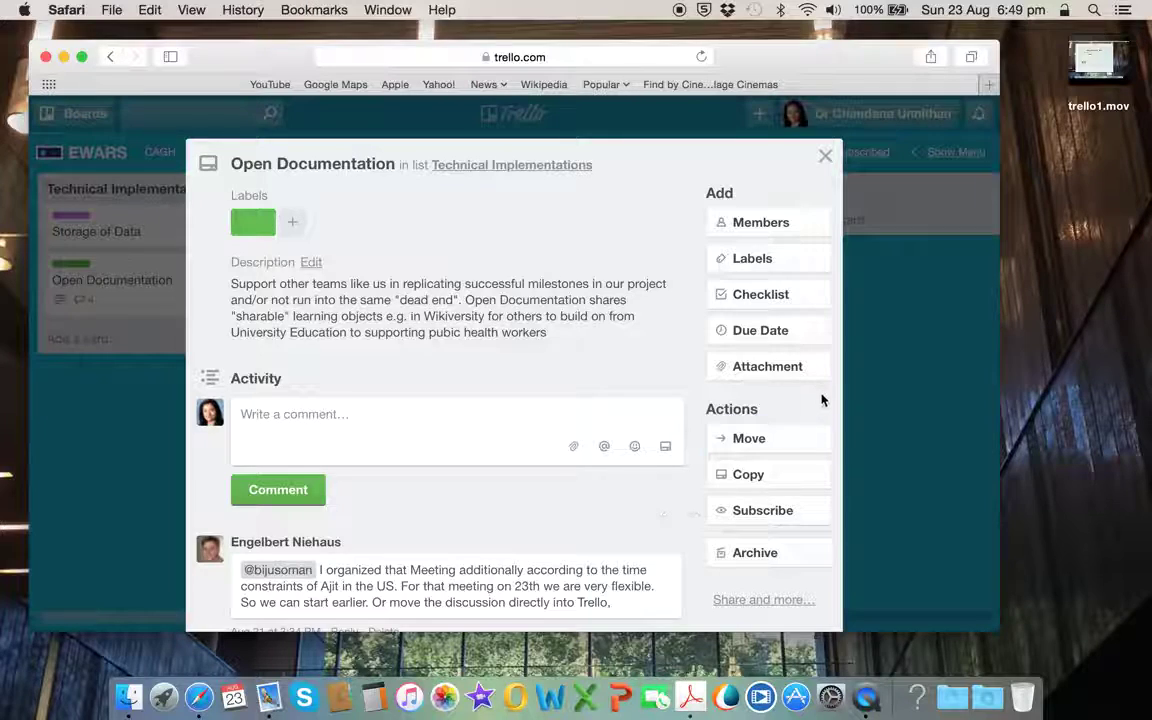
scroll(824, 405, "down", 1)
scroll(824, 412, "down", 2)
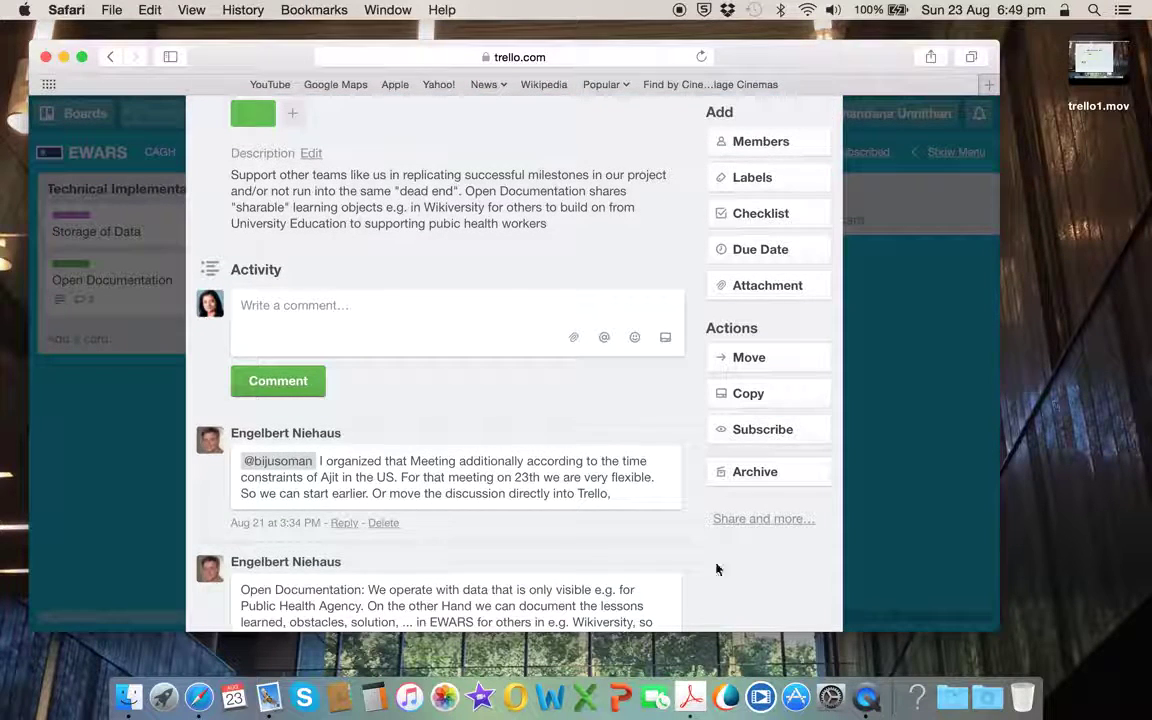
scroll(689, 400, "down", 2)
scroll(689, 410, "down", 6)
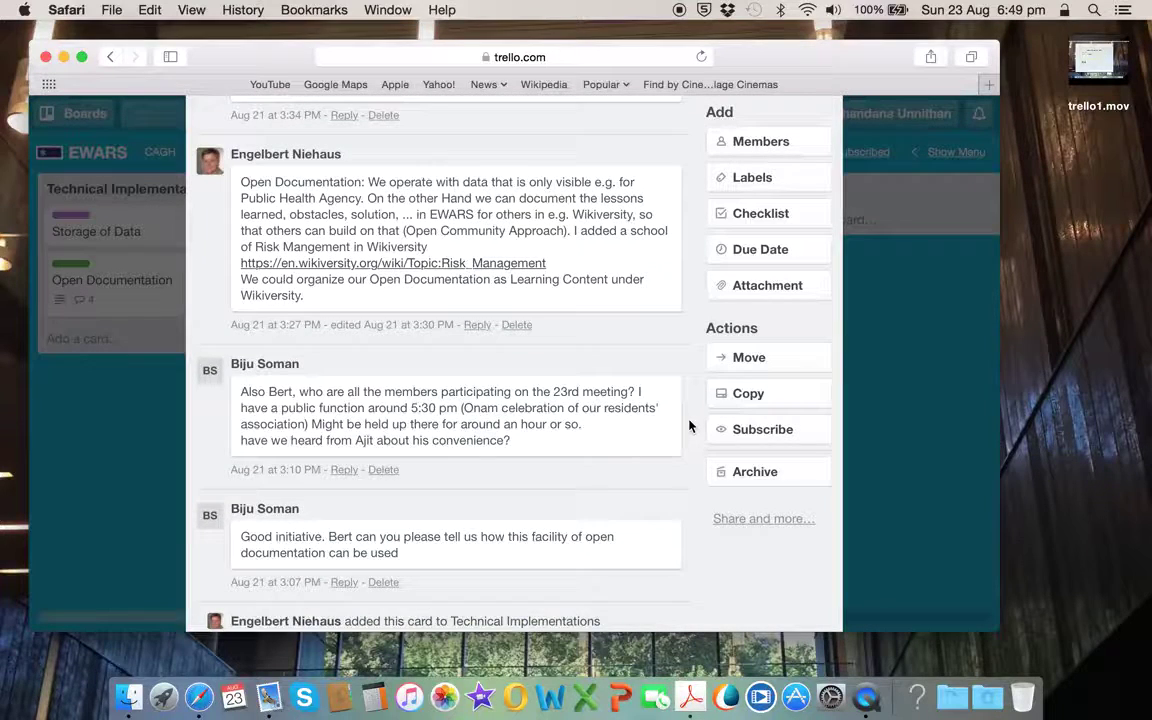
scroll(689, 425, "up", 7)
scroll(689, 426, "up", 2)
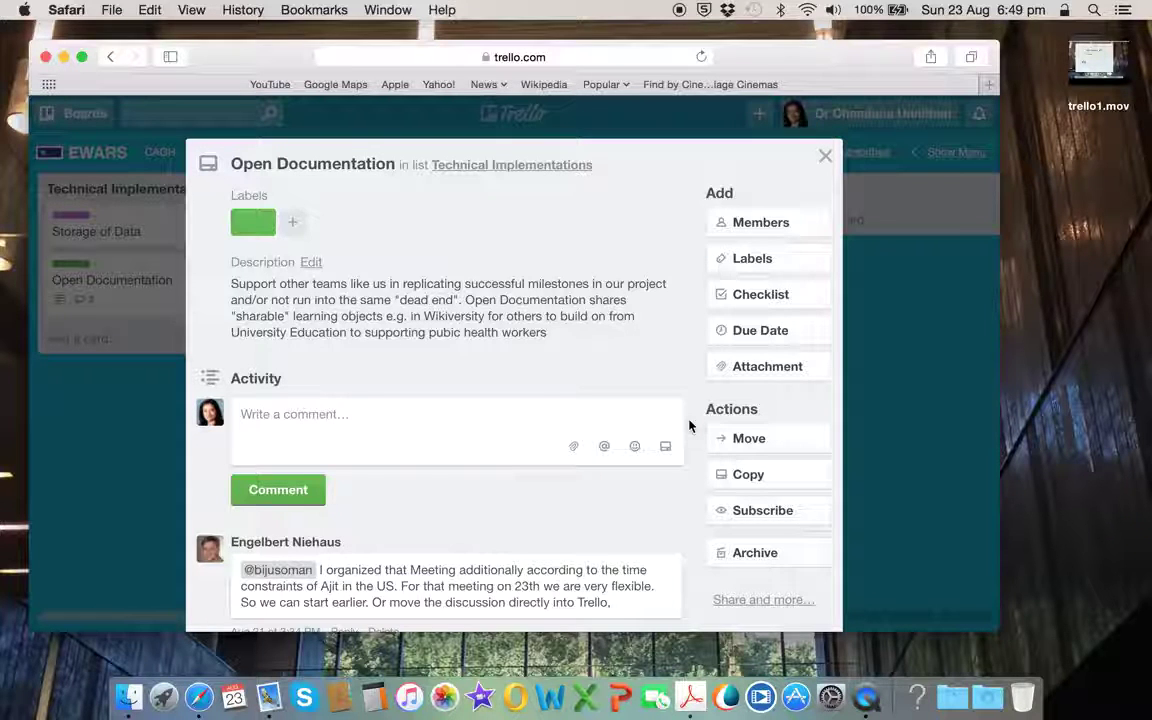
left_click(757, 367)
Close Open Documentation and open the EWARS Desktop Linux Distribution card in In Progress
left_click(824, 157)
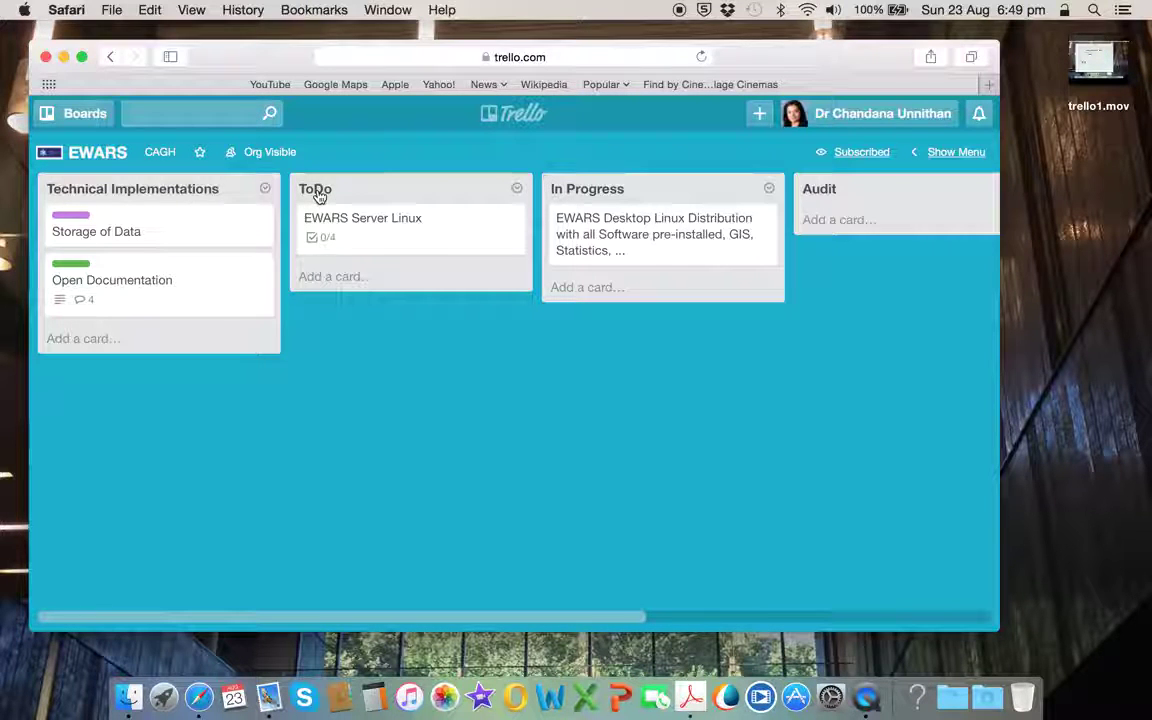
left_click(622, 221)
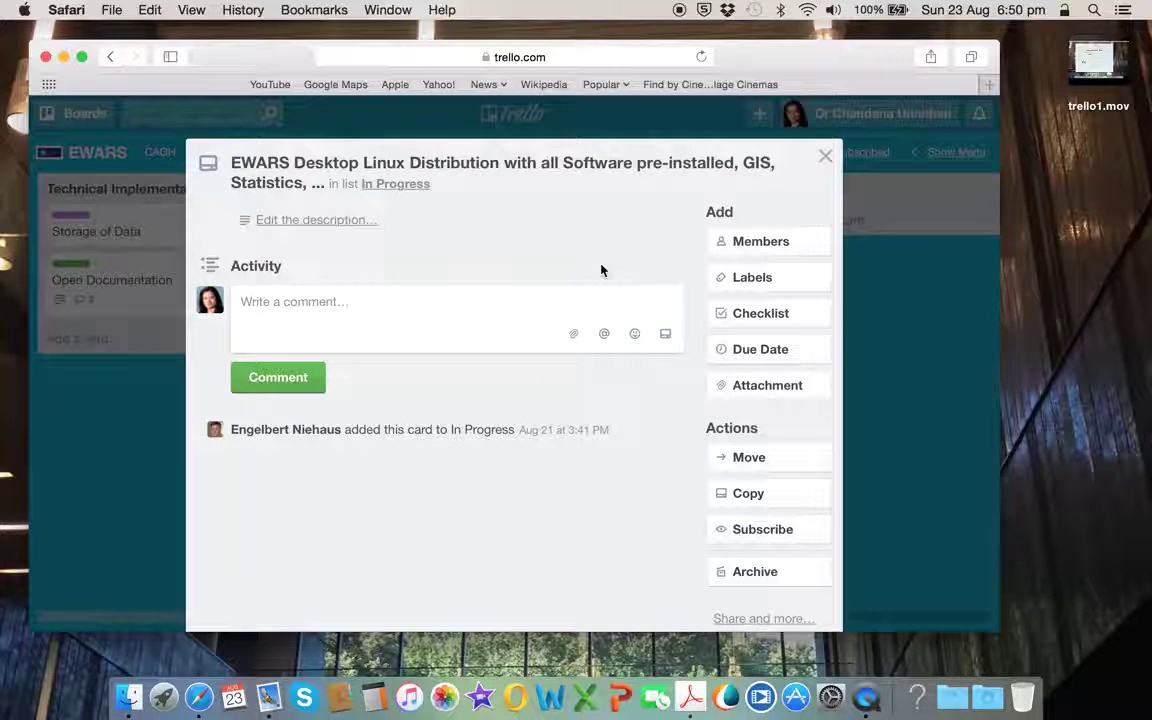
Close the card and scroll the EWARS board right to reveal the Audit and On Hold lists
left_click(825, 156)
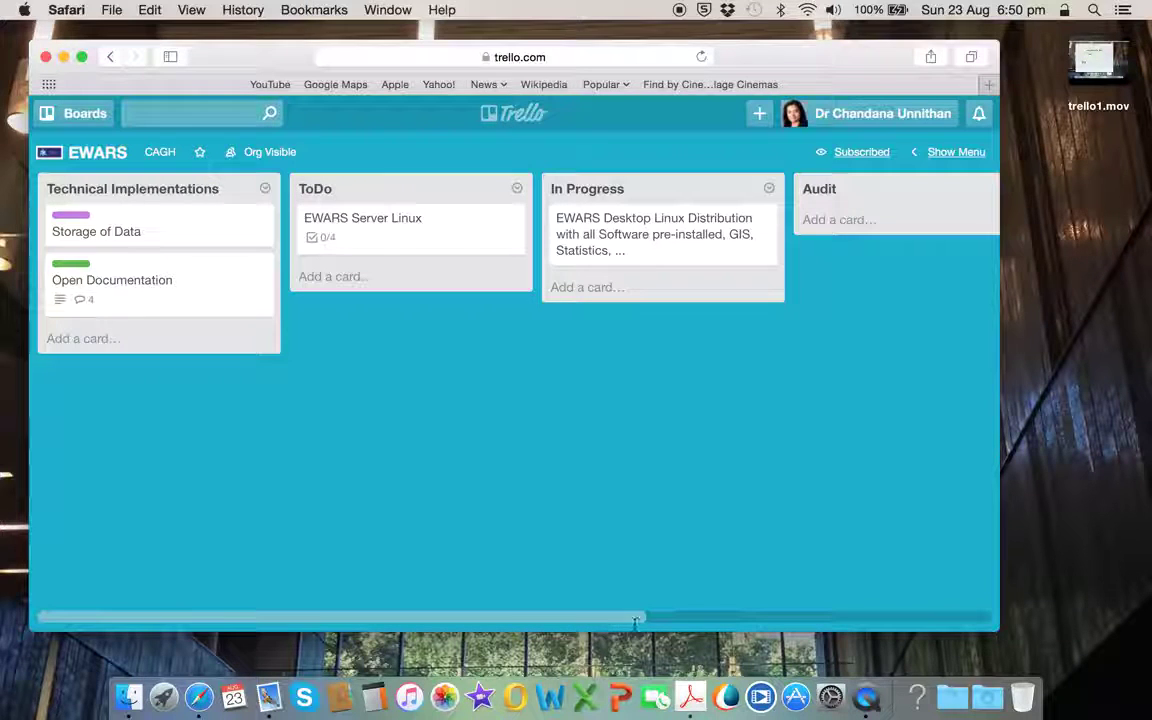
left_click_drag(620, 620, 759, 622)
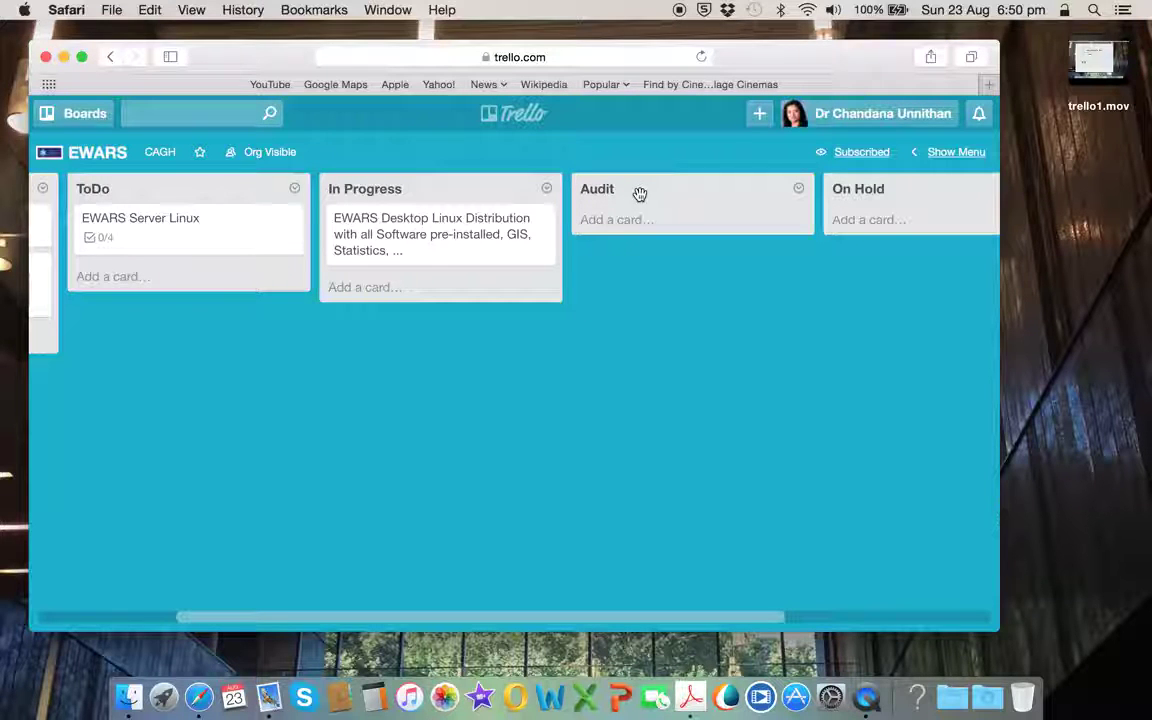
left_click_drag(753, 619, 966, 631)
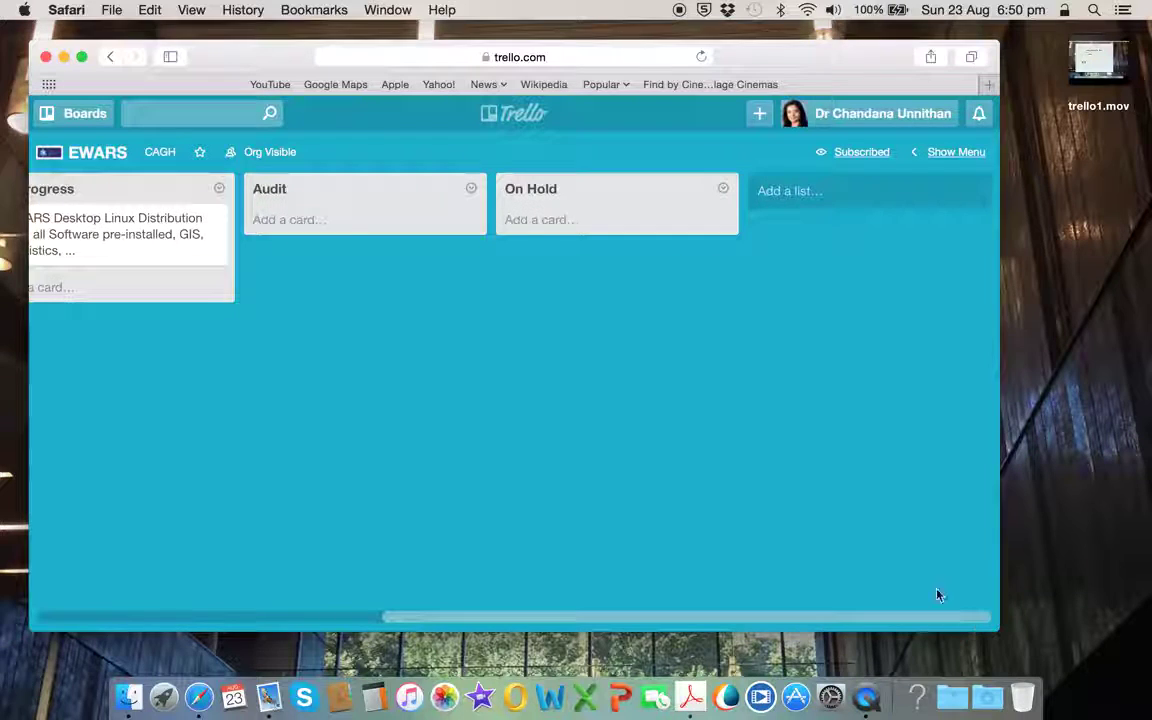
Create a DONE list after On Hold on the EWARS board, then scroll across to check it
left_click(767, 195)
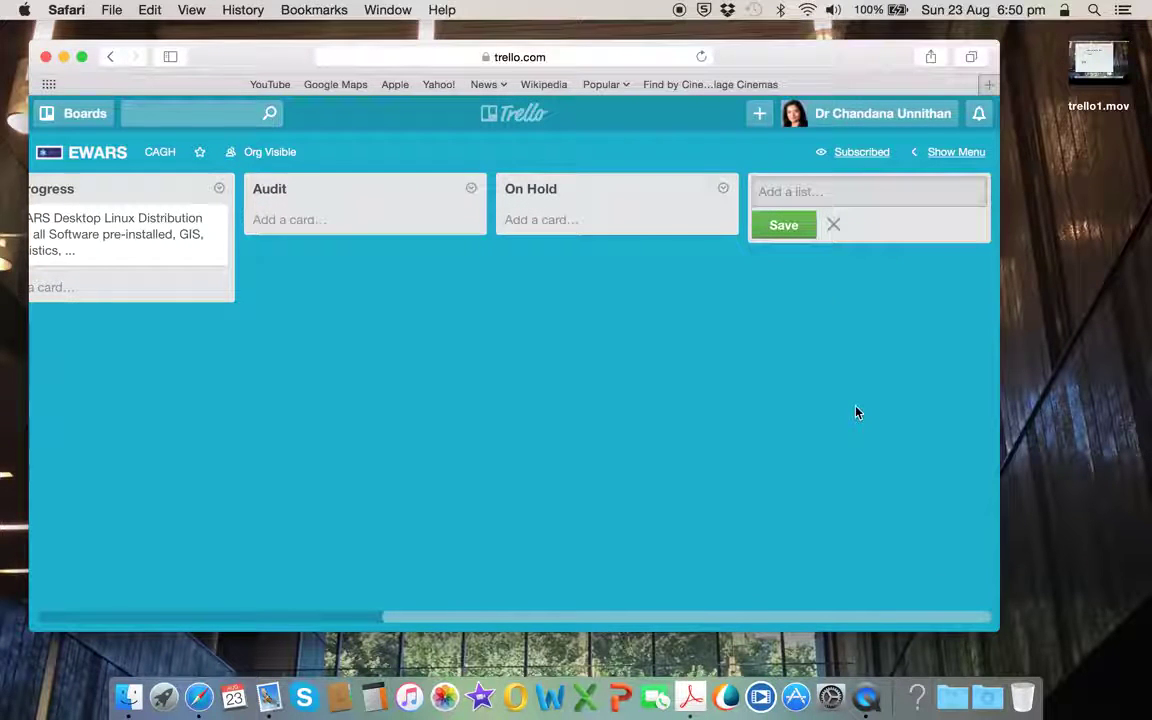
type("DONE")
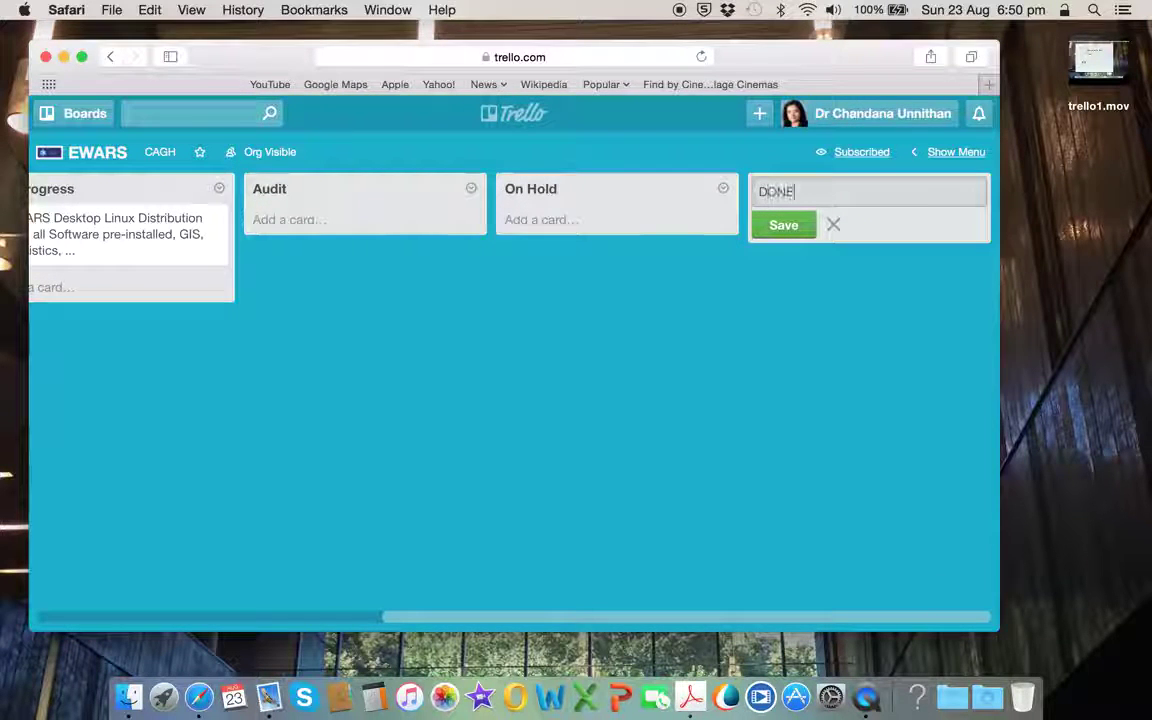
left_click(830, 491)
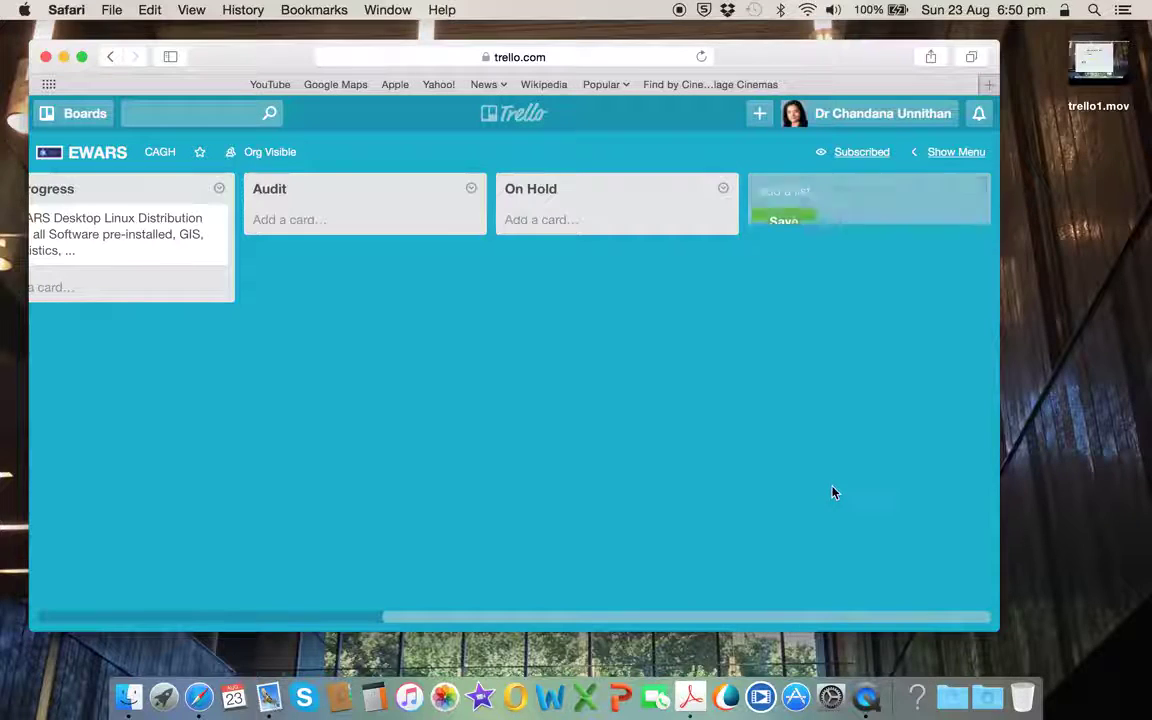
left_click(762, 195)
left_click(780, 225)
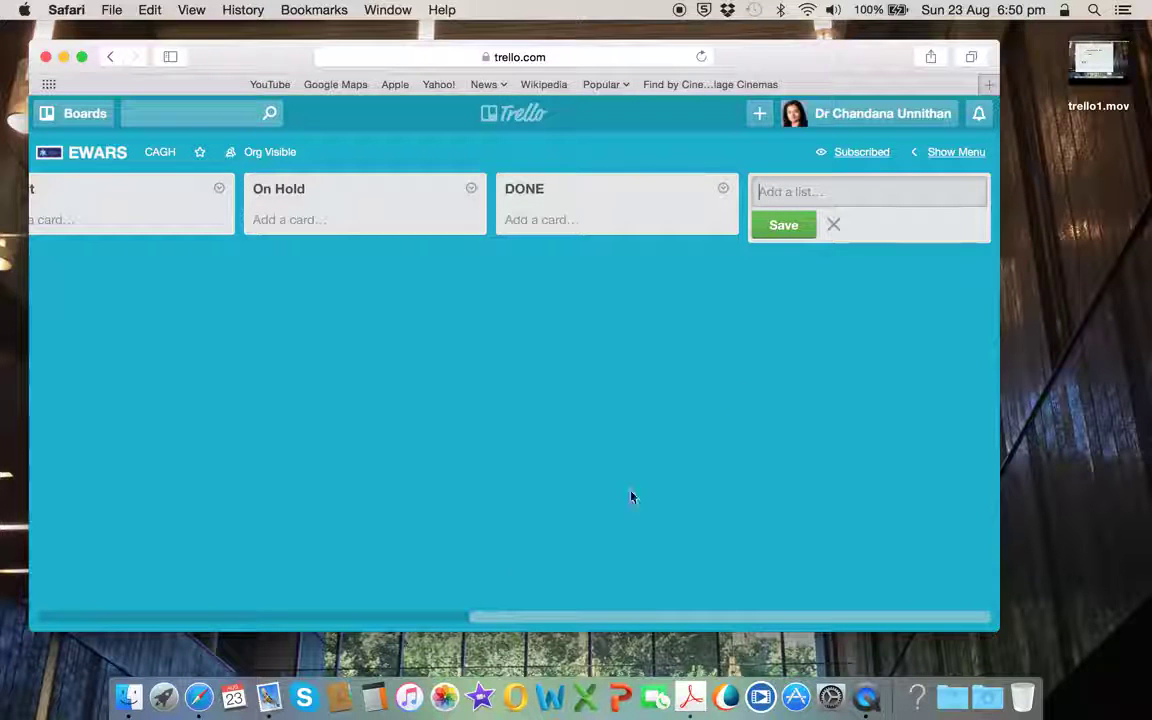
left_click_drag(518, 622, 410, 602)
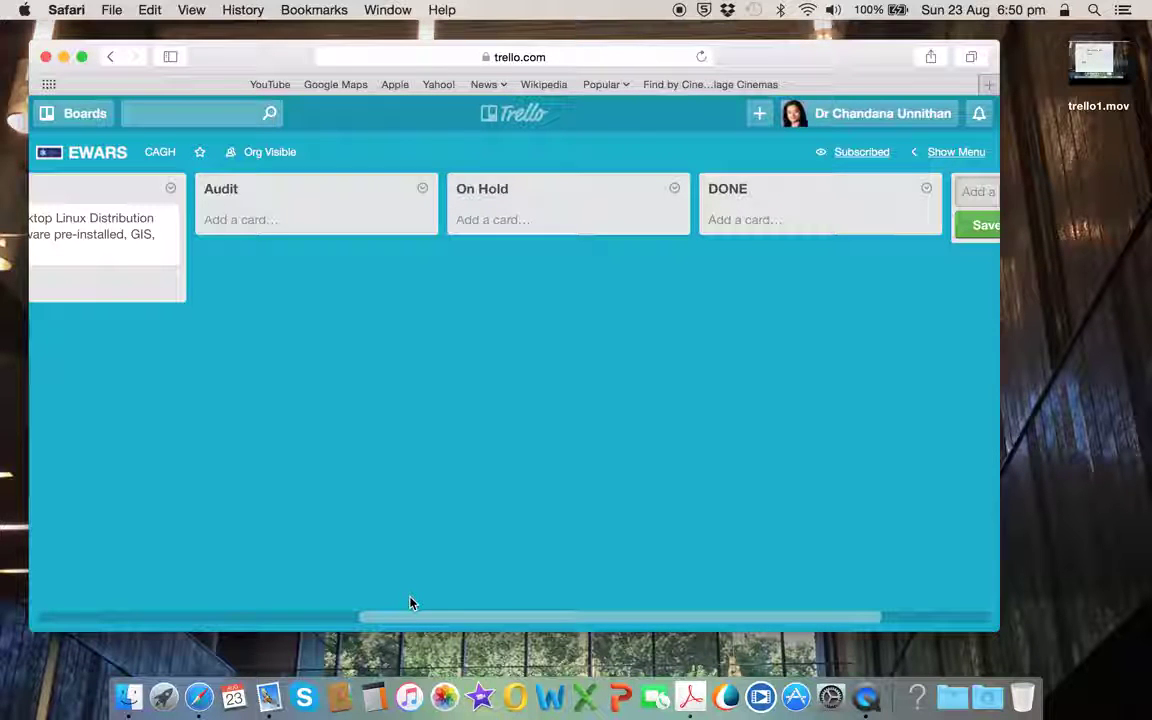
left_click_drag(410, 602, 256, 577)
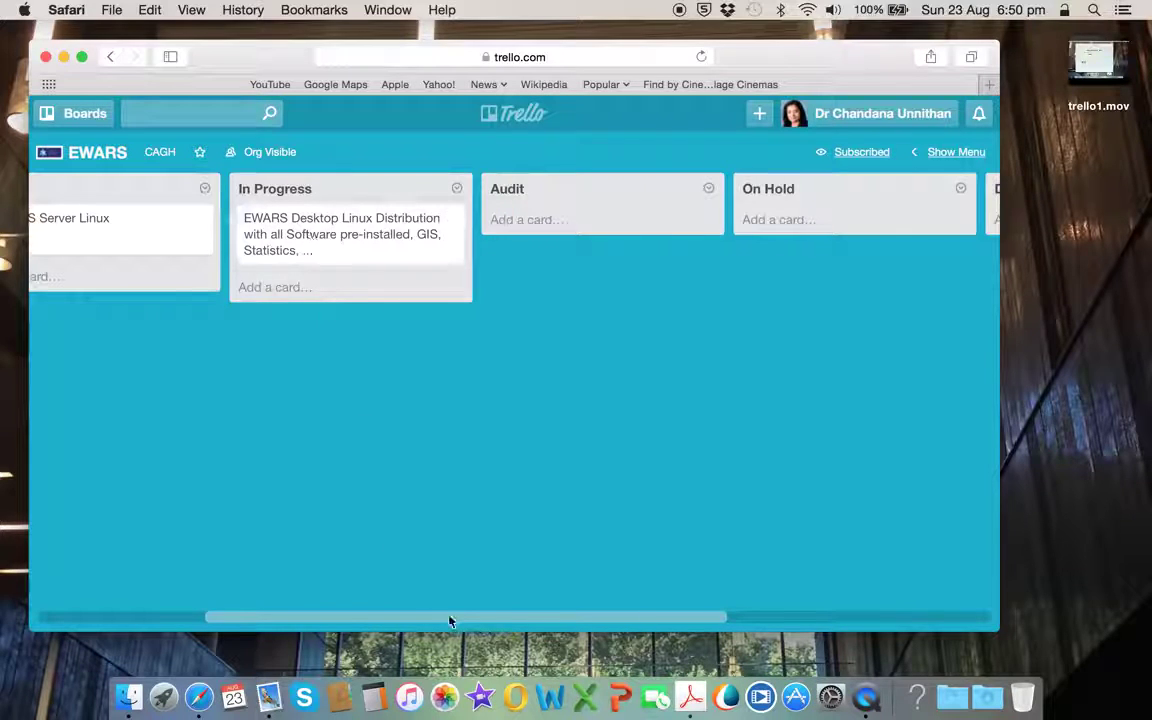
left_click_drag(450, 621, 661, 621)
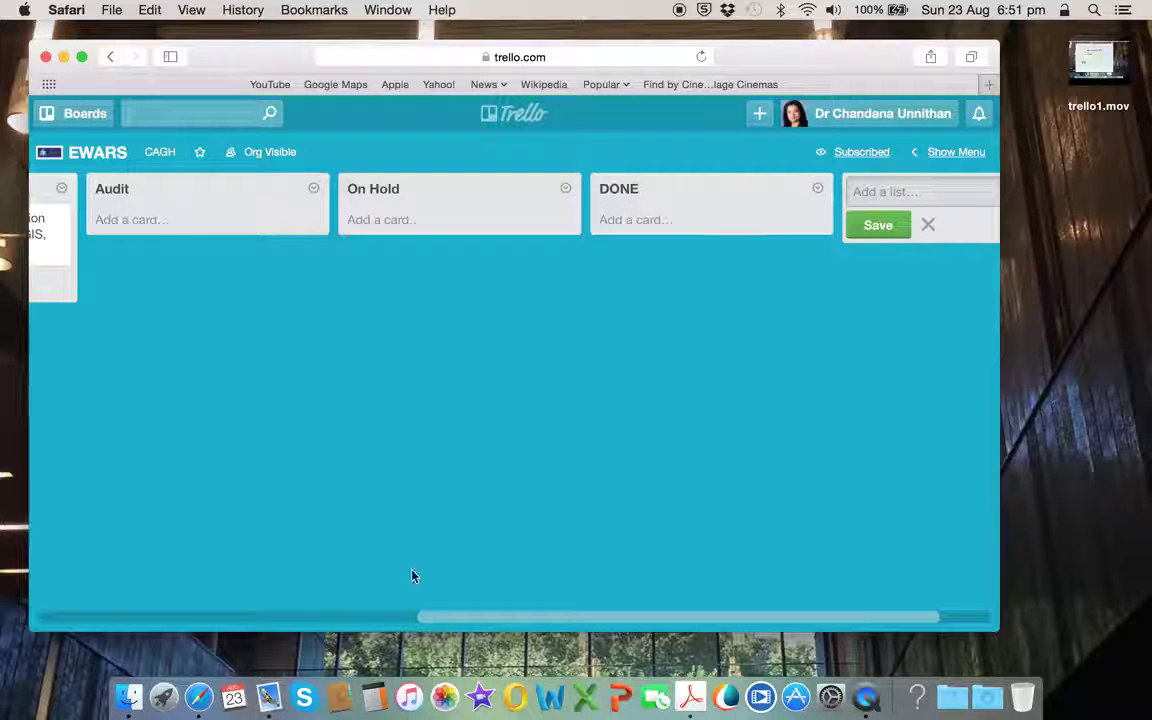
left_click_drag(450, 617, 30, 603)
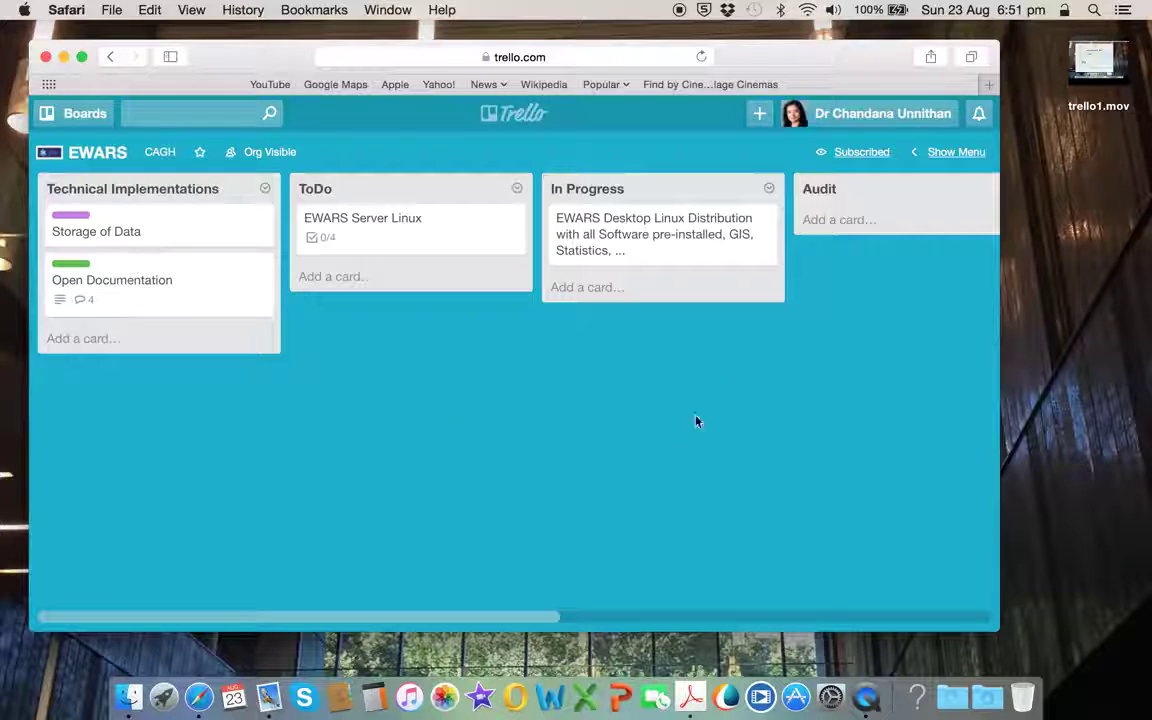
Add a 'sample' card under Audit, move it into In Progress, then archive it
left_click(845, 222)
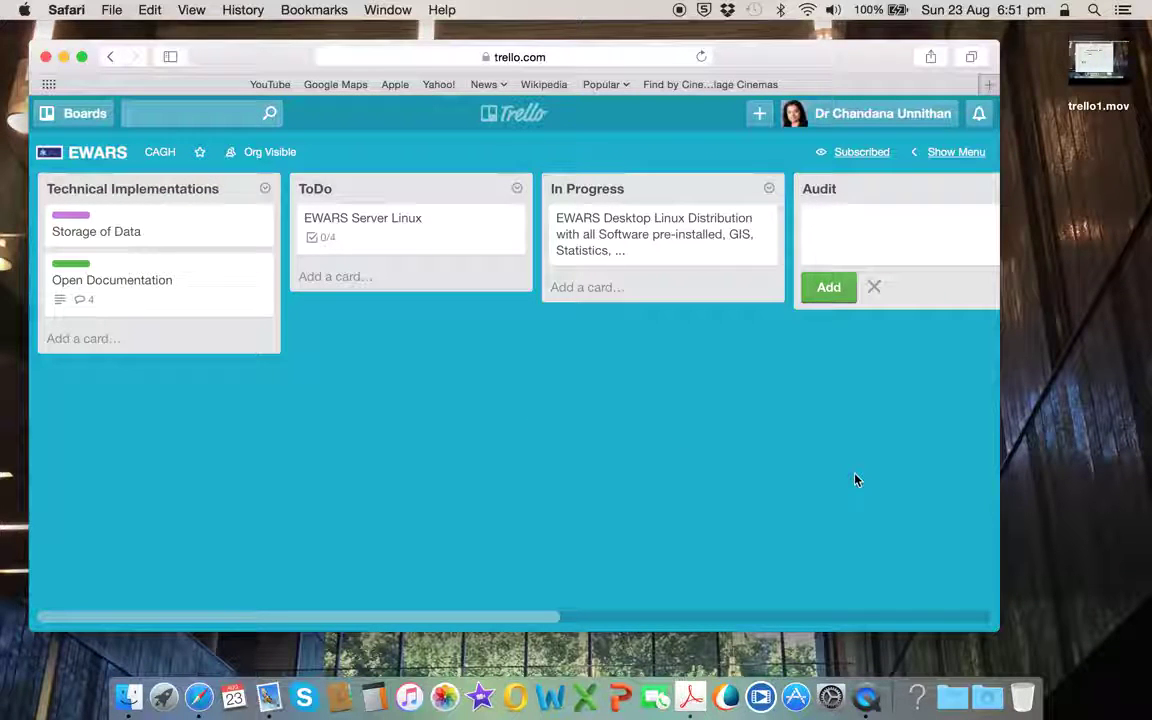
type("sample")
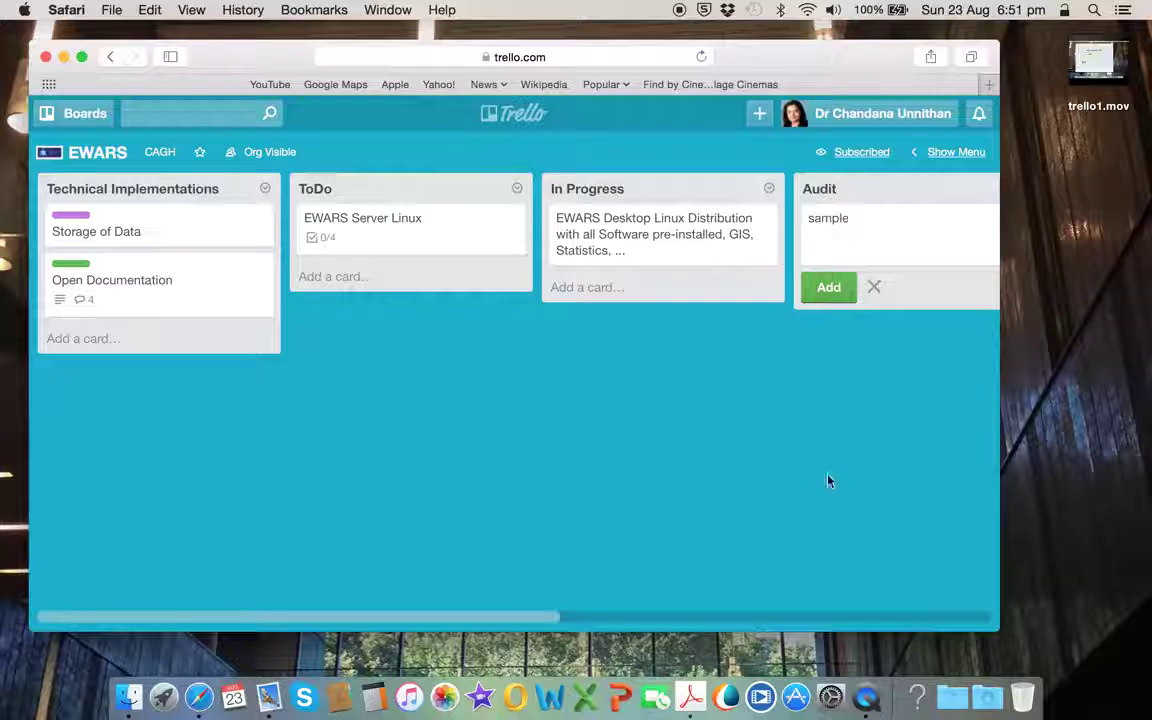
key("Return")
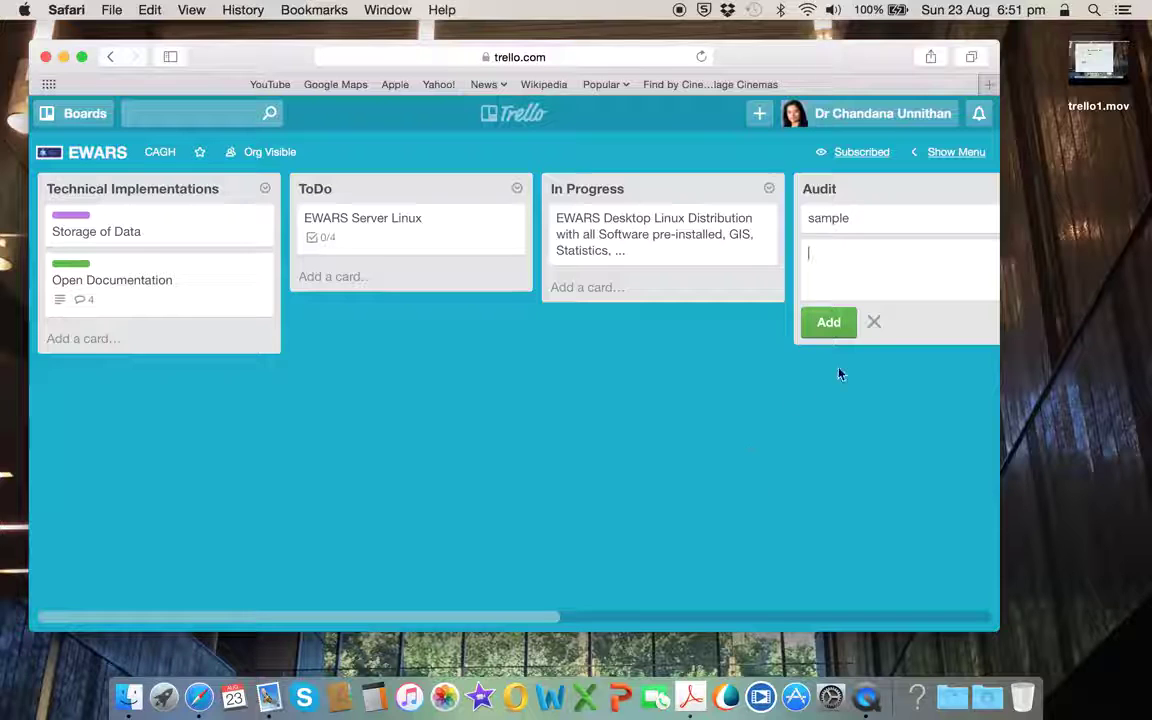
left_click(875, 324)
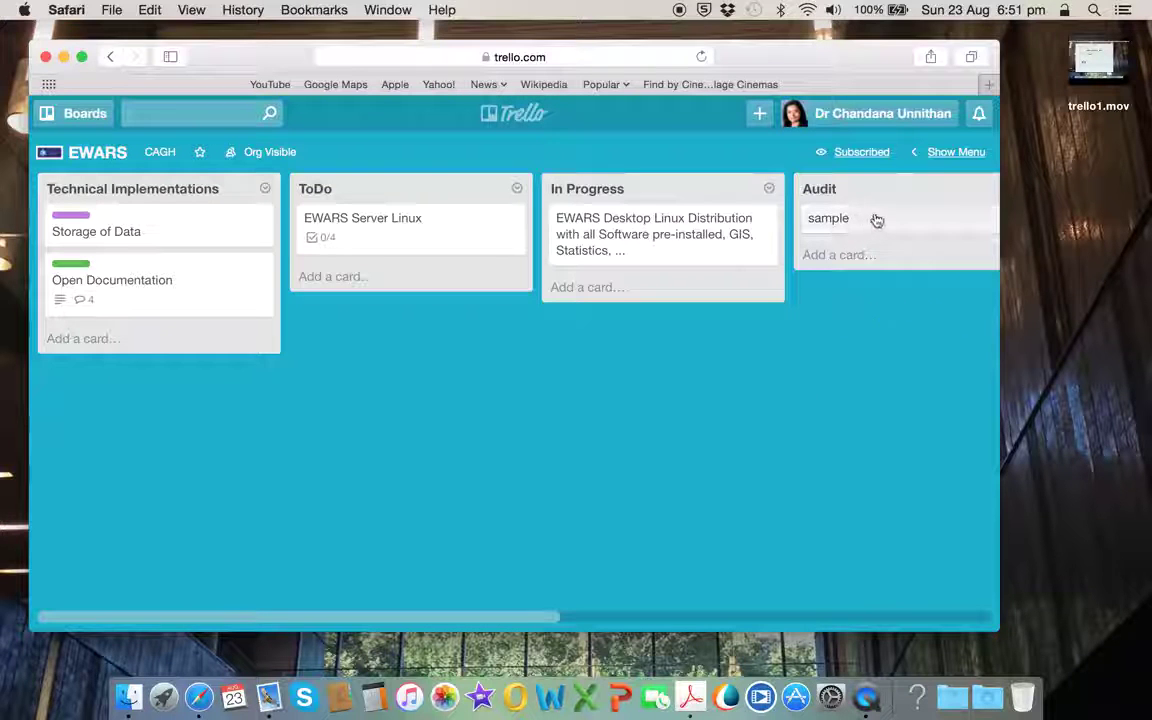
left_click_drag(876, 220, 618, 325)
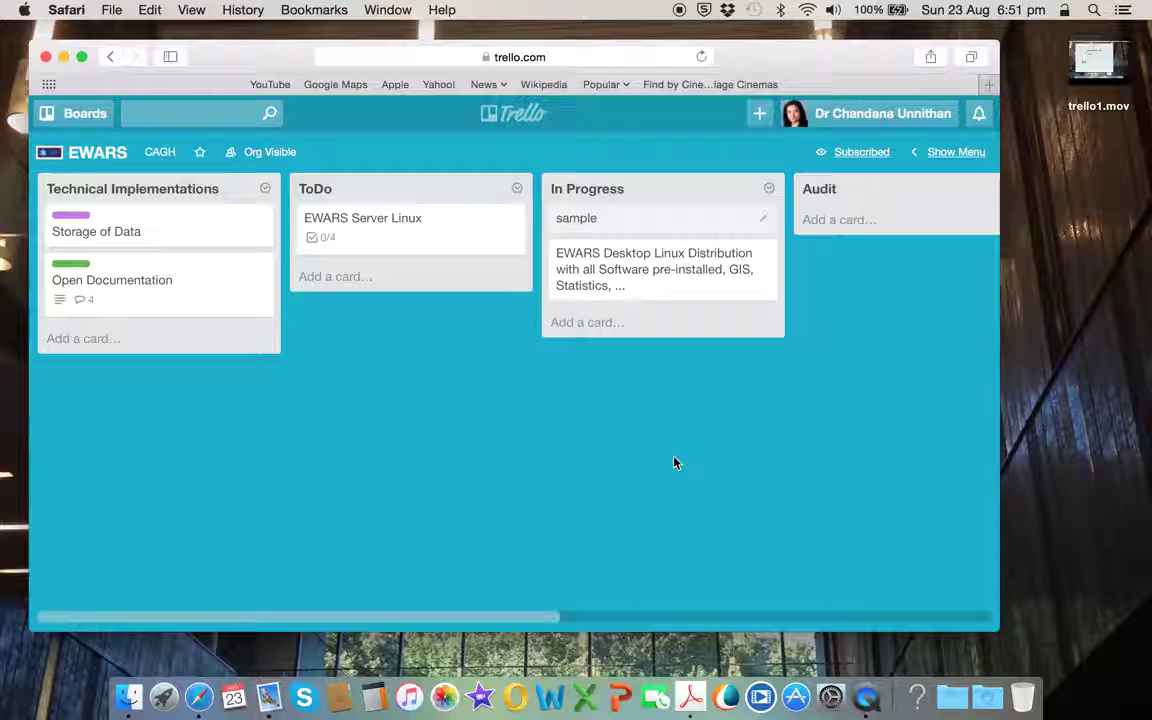
left_click(763, 221)
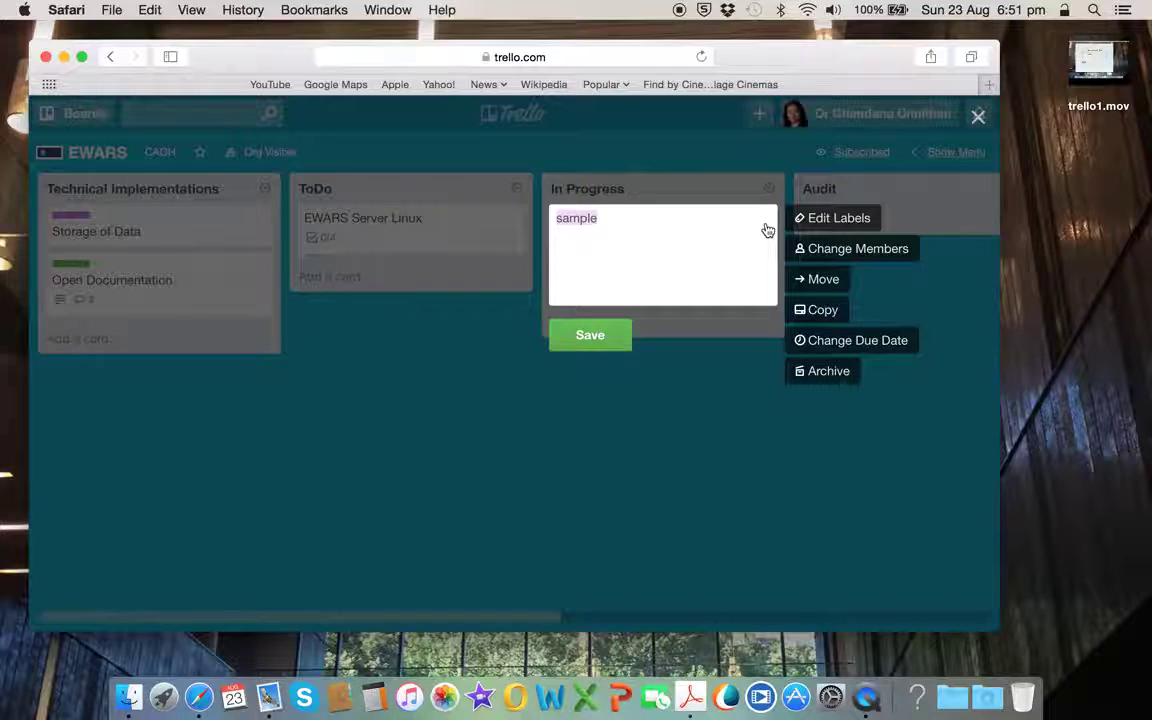
left_click(821, 376)
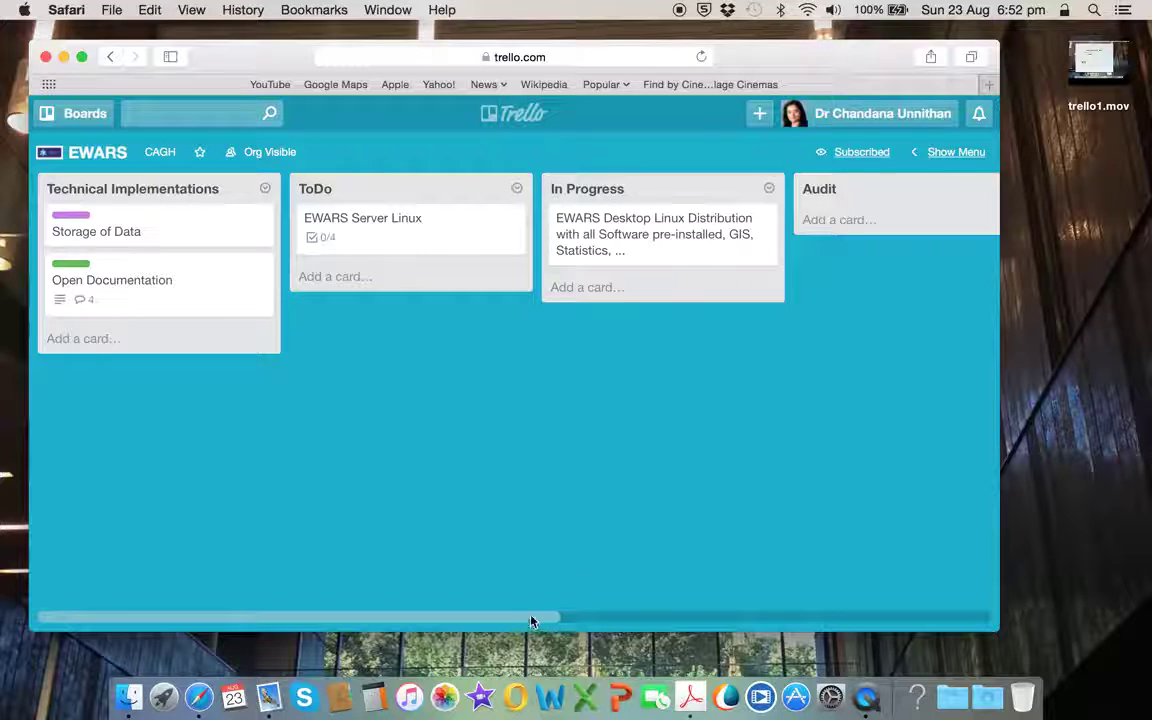
Scroll the EWARS board sideways, then pick DST Project from the boards list
left_click_drag(531, 621, 425, 607)
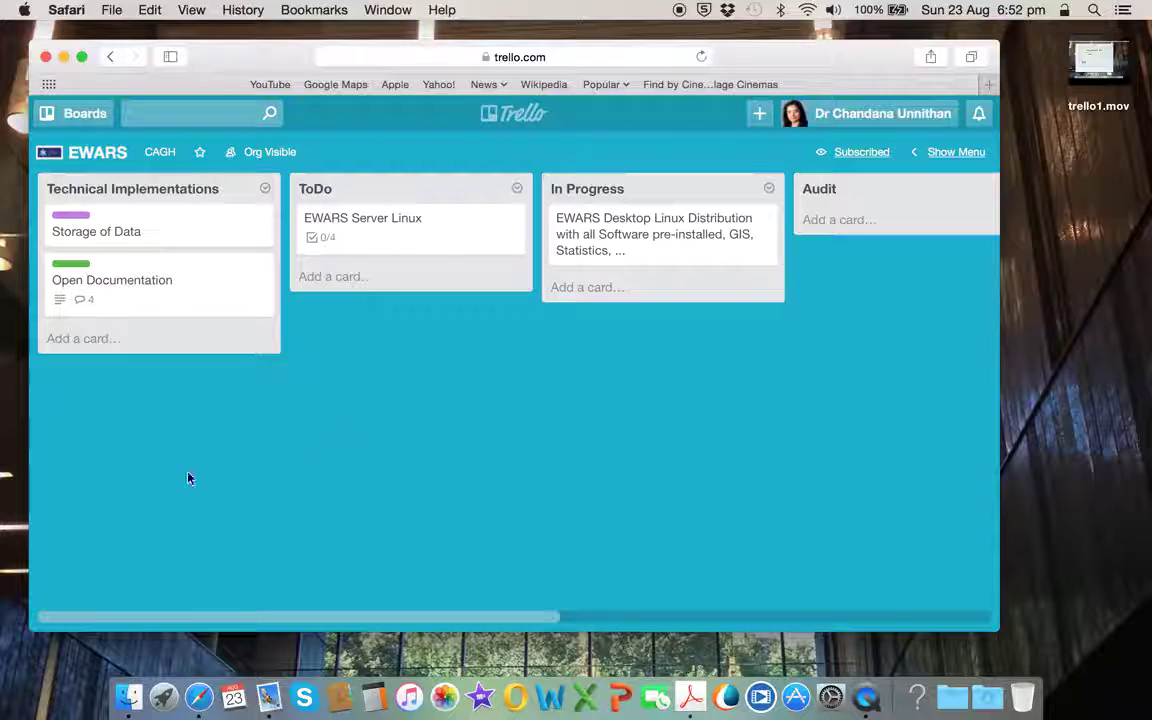
left_click(74, 118)
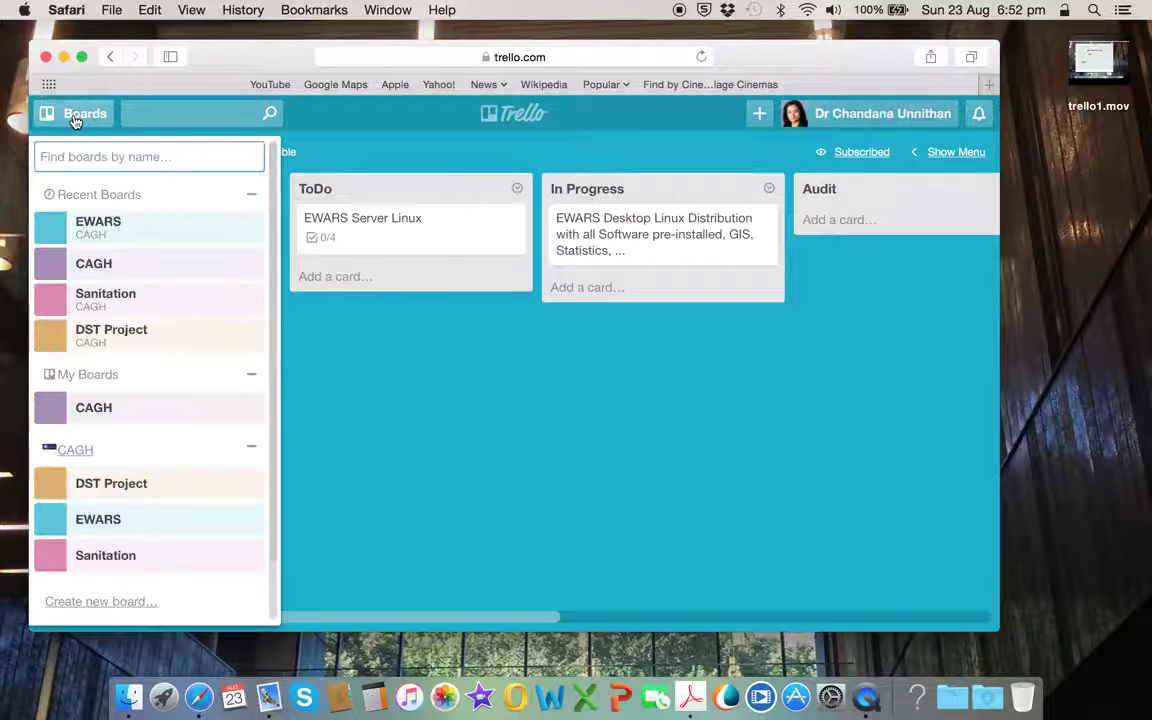
left_click(123, 337)
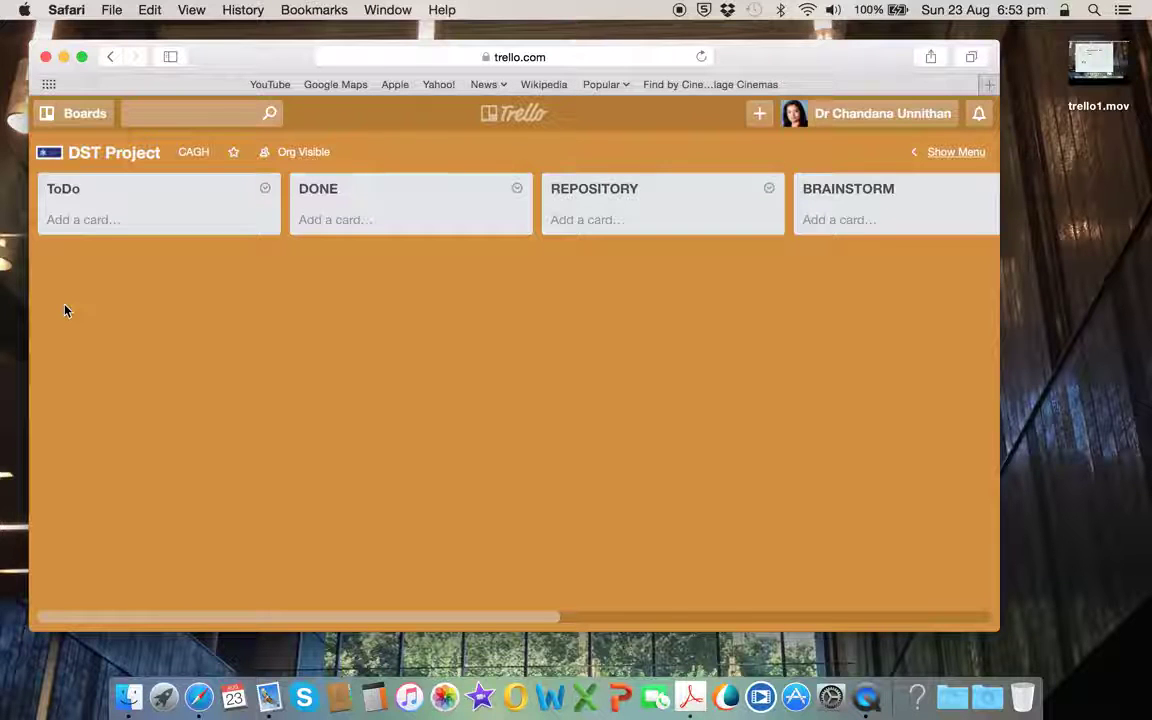
Bring up the boards list again over the DST Project board
left_click(72, 115)
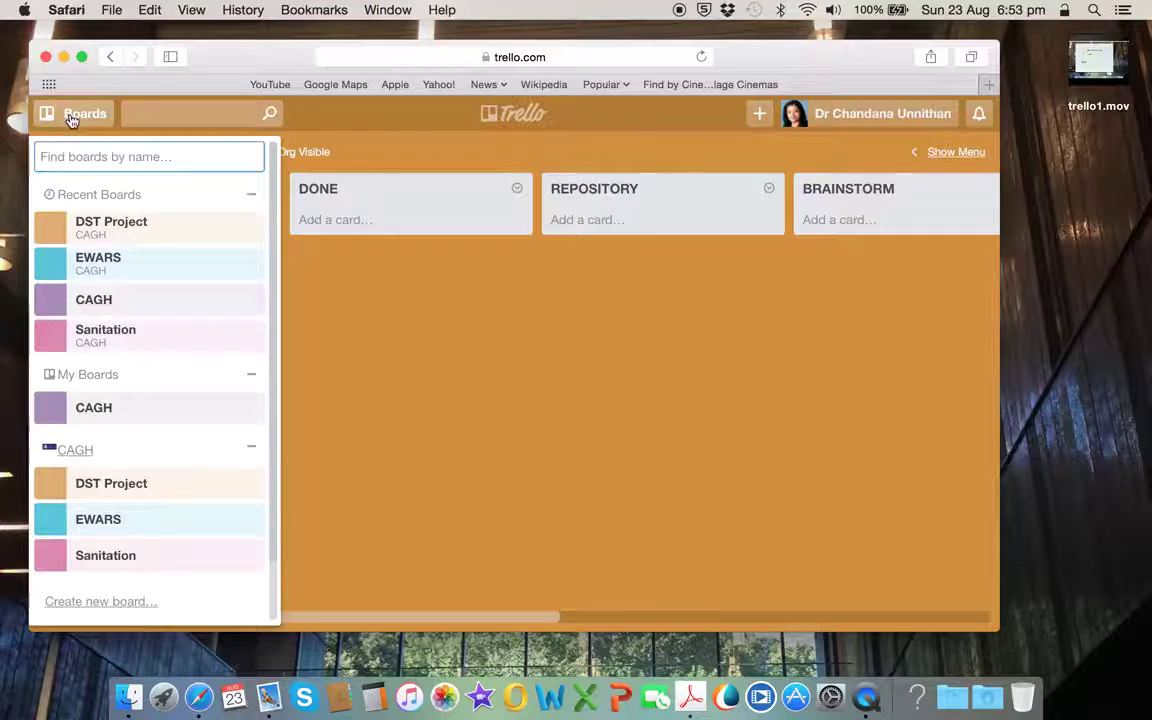
Open the Sanitation board and scroll right to BRAINSTORM and back
left_click(155, 334)
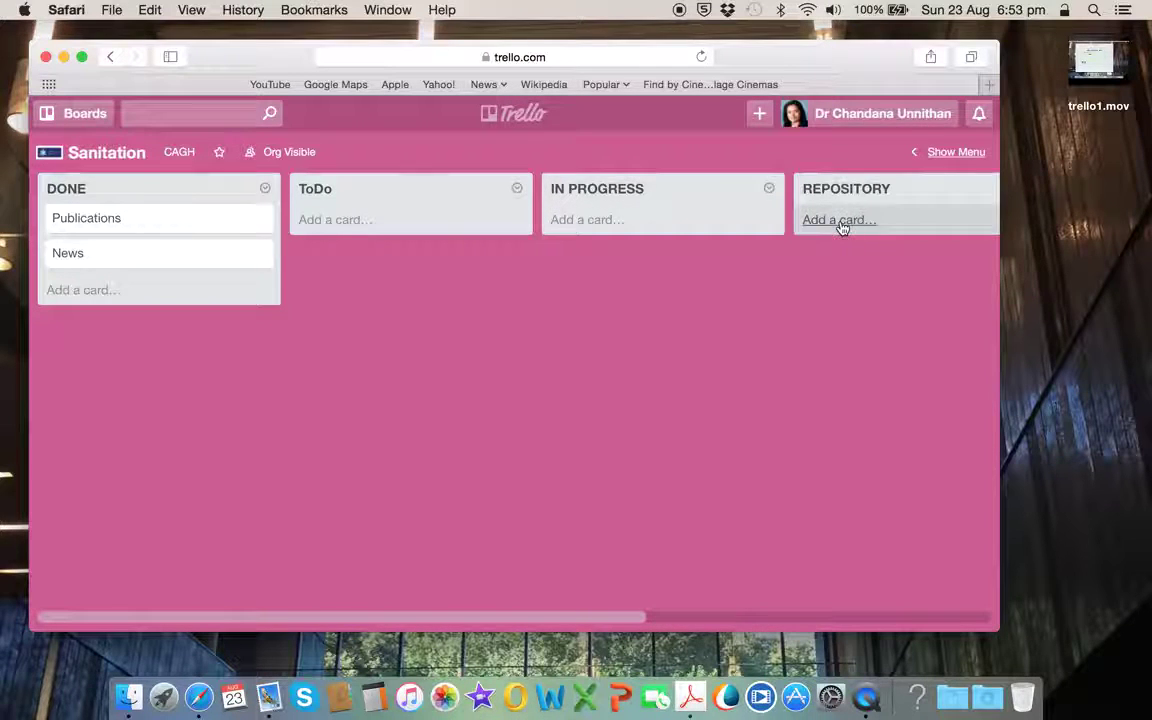
left_click_drag(620, 625, 966, 631)
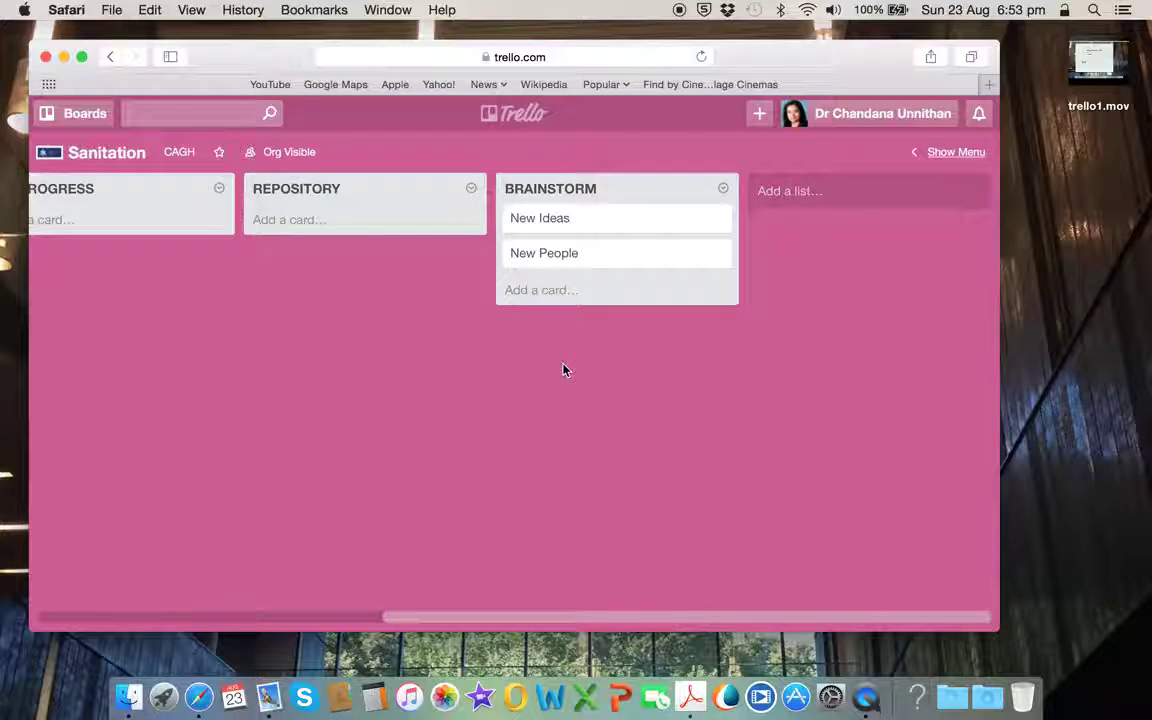
left_click_drag(535, 617, 169, 602)
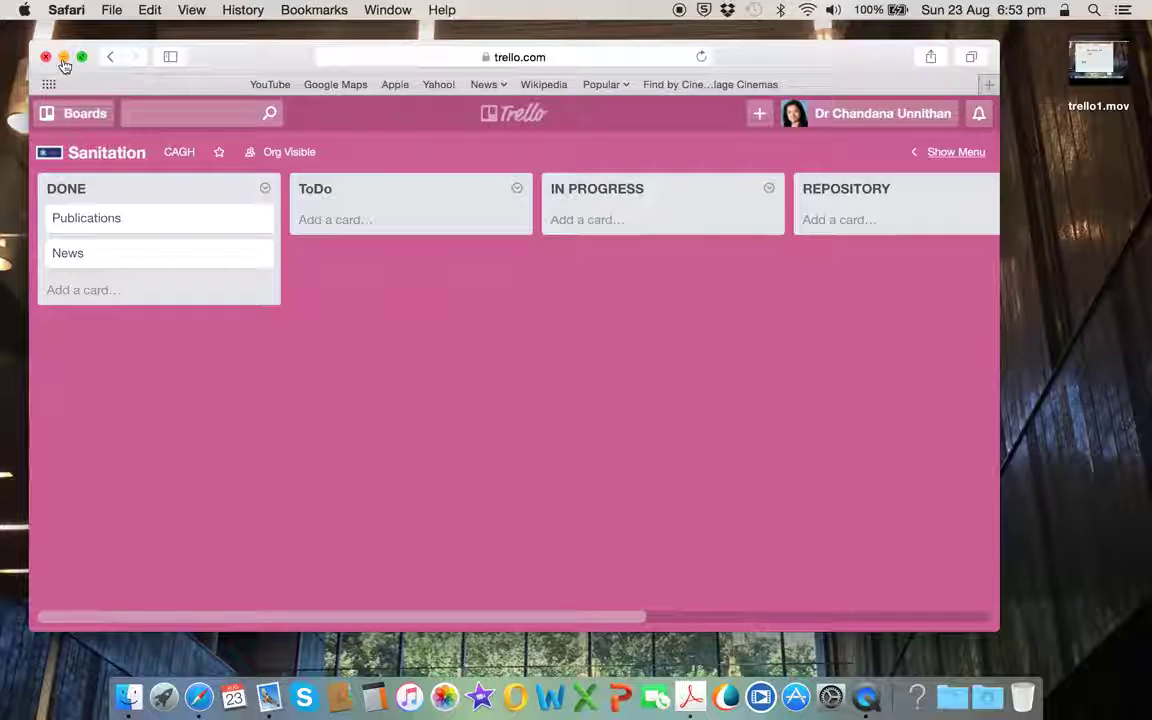
Choose EWARS under Recent Boards in the boards list
left_click(85, 116)
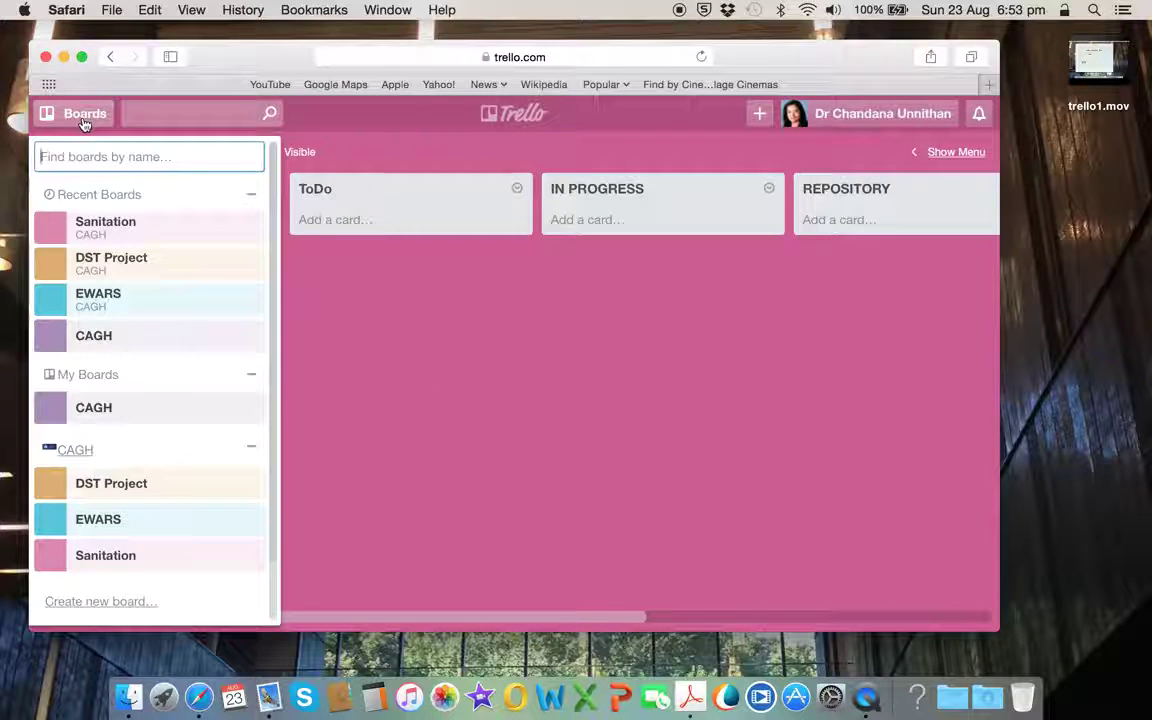
left_click(85, 116)
left_click(85, 116)
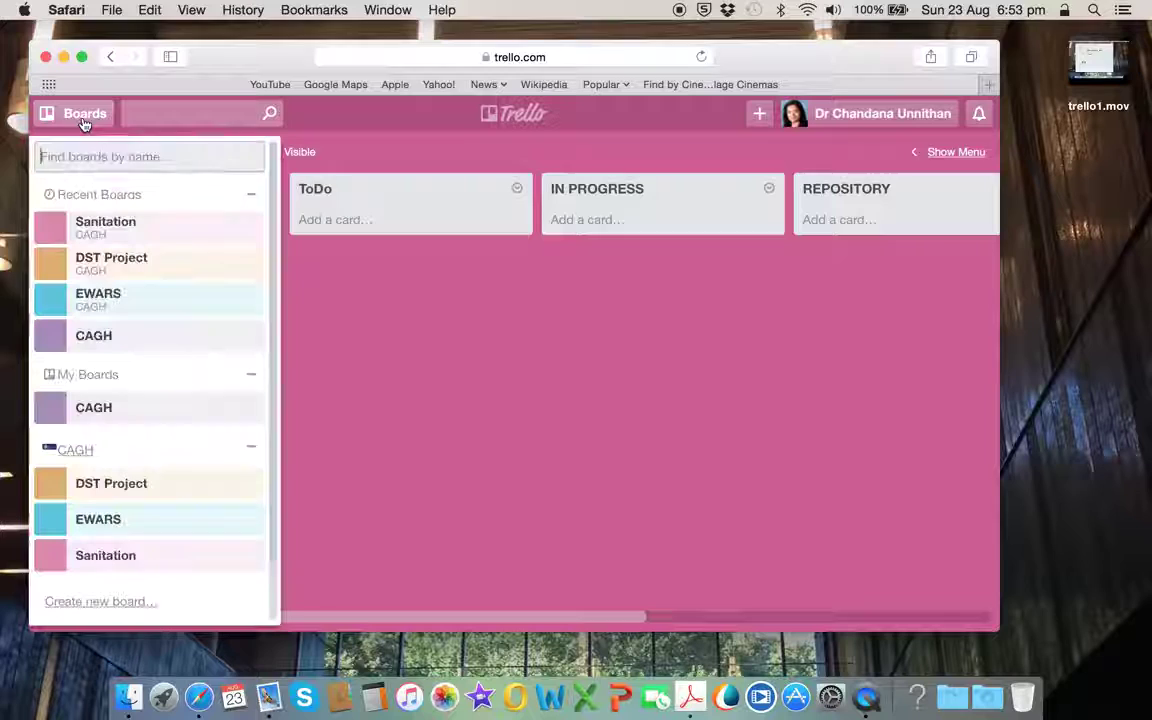
left_click(116, 302)
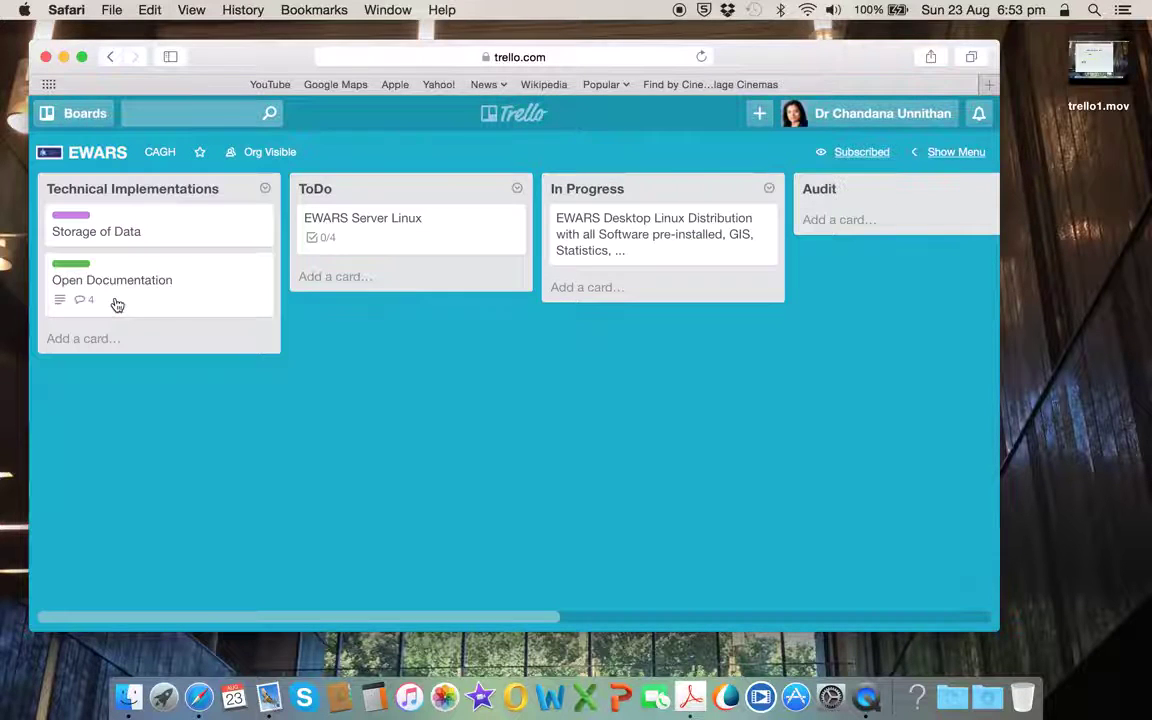